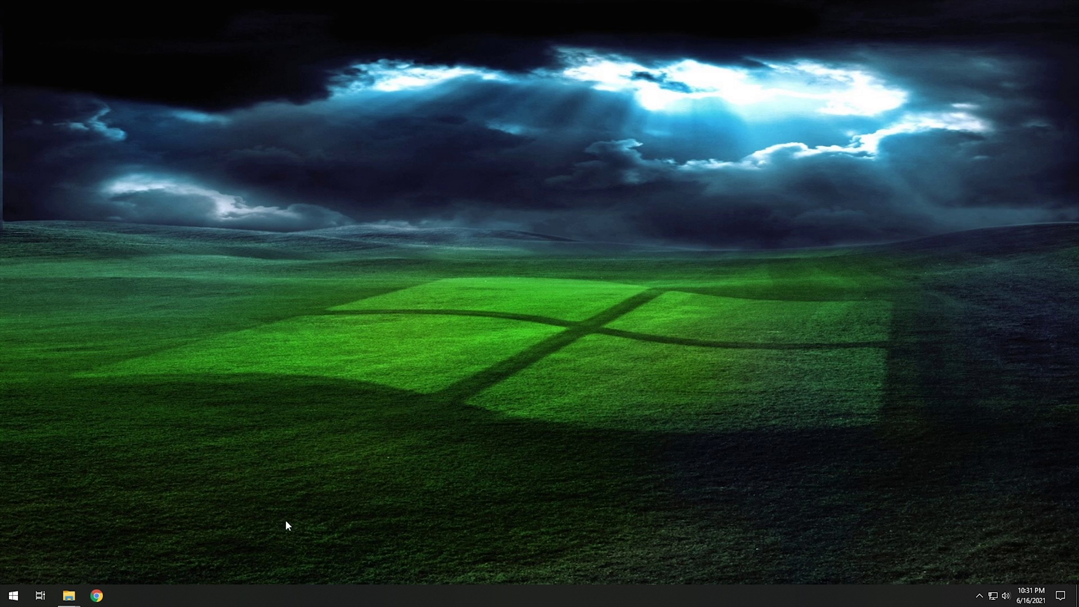
Step: Mount the Windows10.iso disc image from the Windows 11 folder in Documents
mouse_move(70, 599)
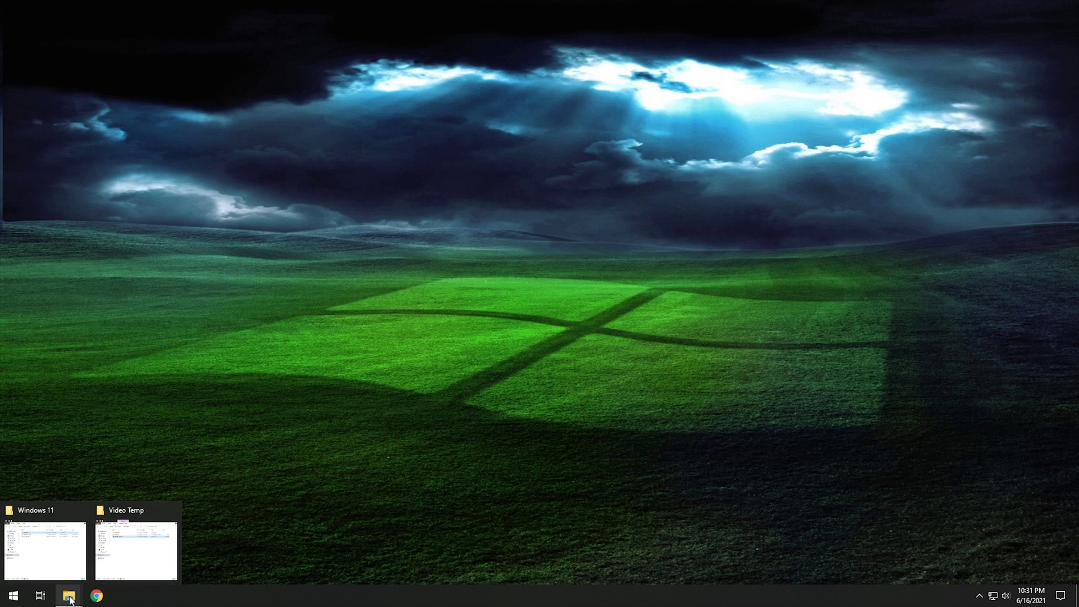
left_click(64, 559)
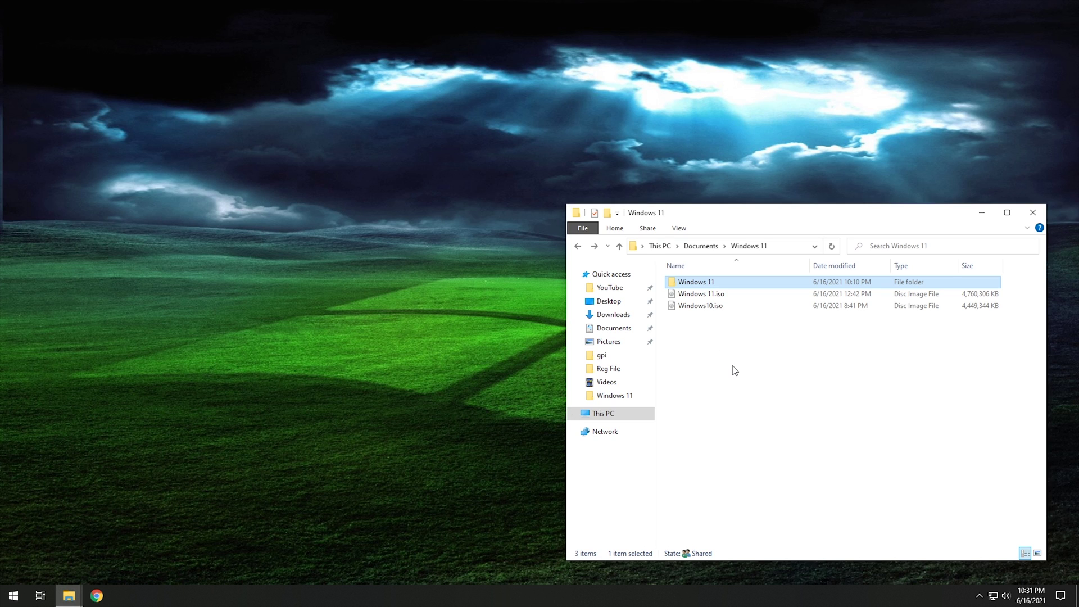
left_click(714, 308)
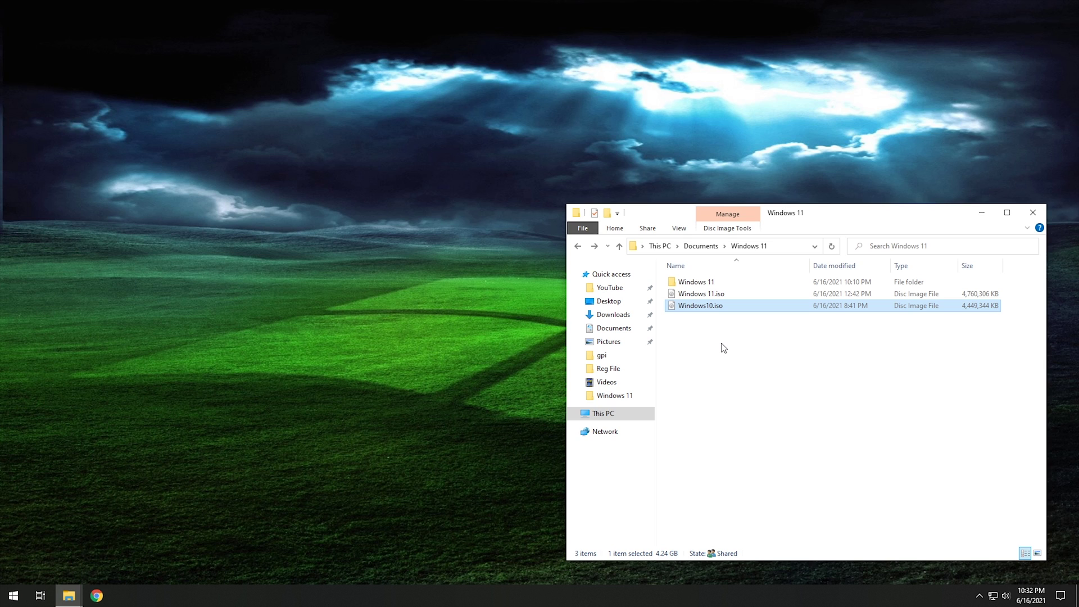
right_click(701, 307)
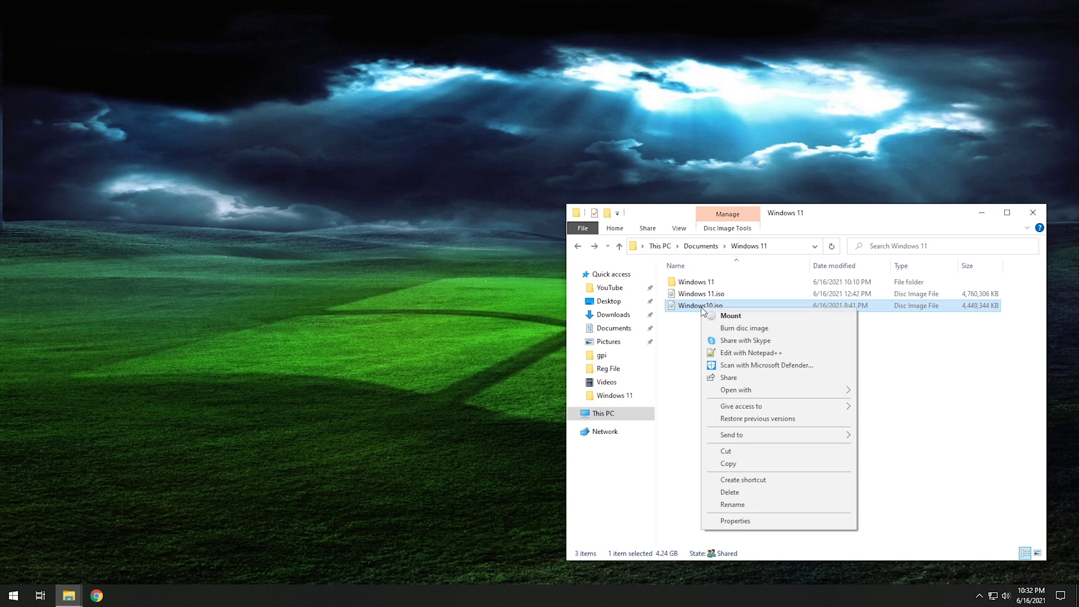
left_click(719, 317)
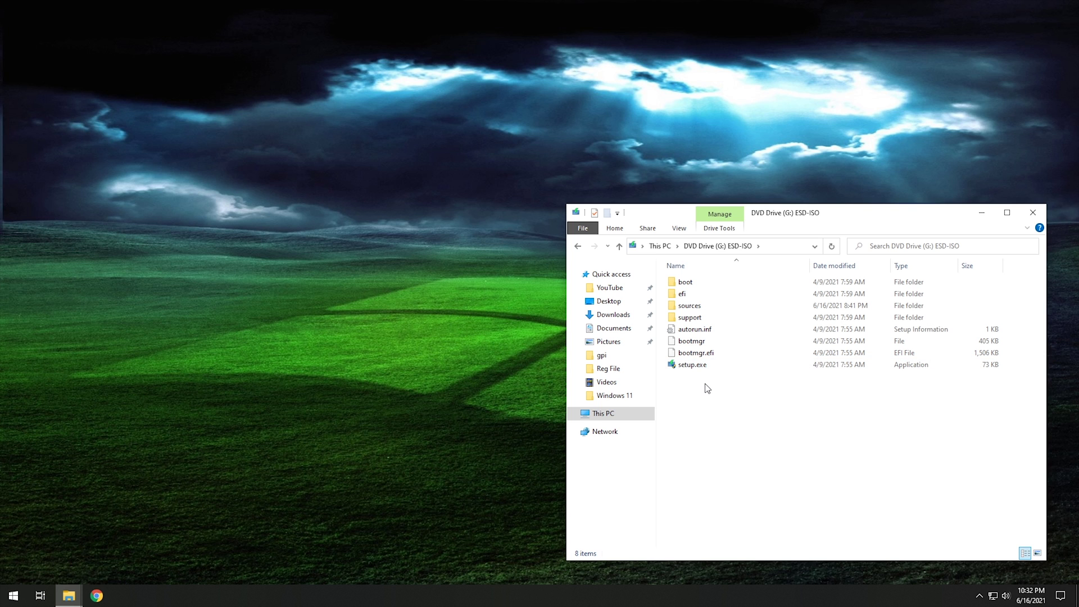
Step: Open Documents\Windows 11\Windows 11 in a second window and copy all files and folders of the mounted Windows 10 image into it
left_click(13, 595)
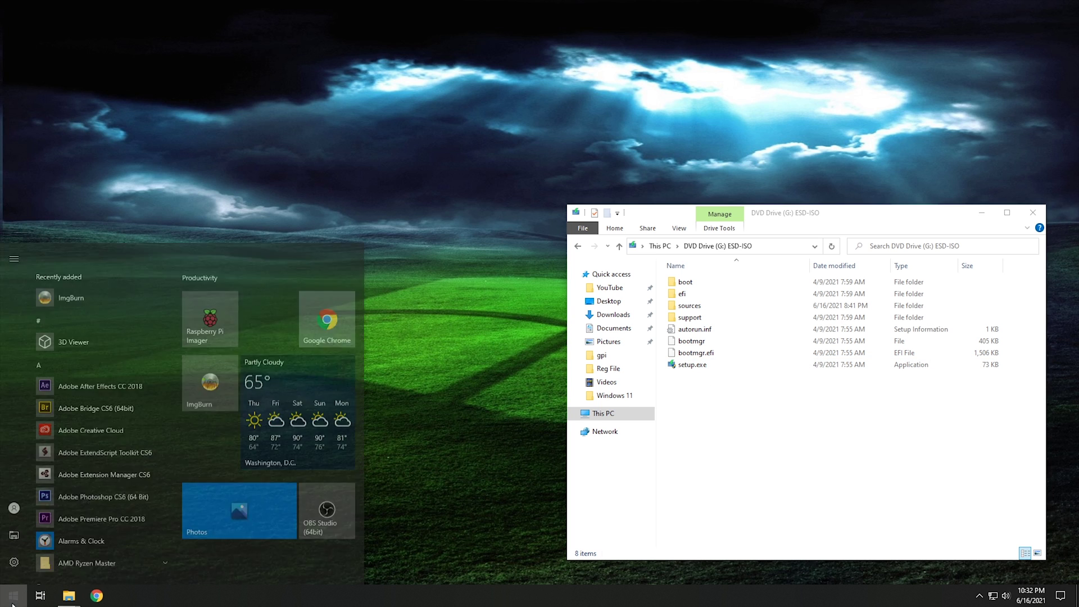
left_click(18, 521)
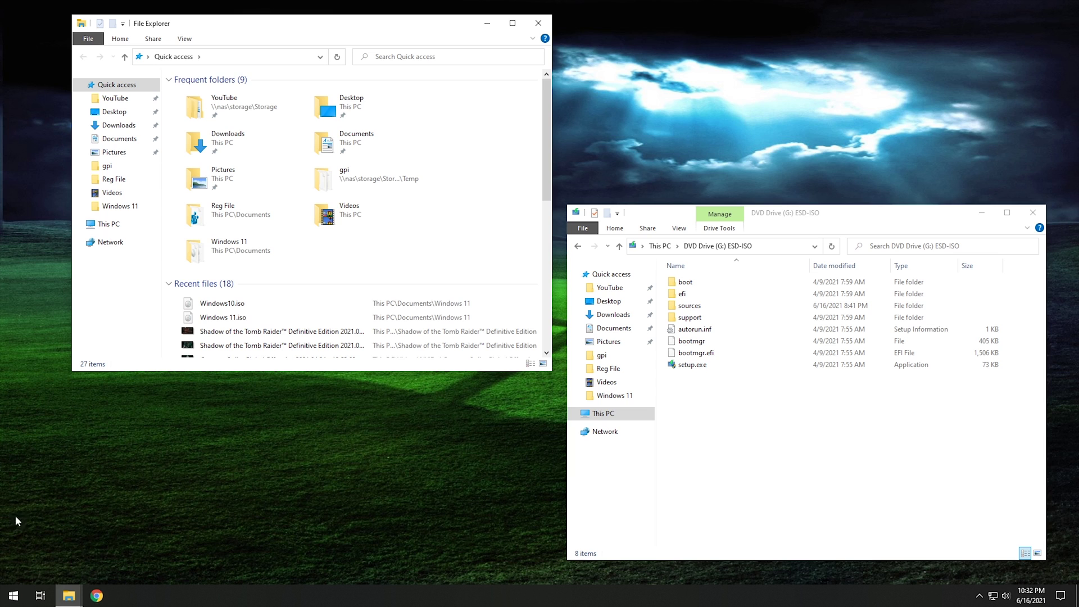
left_click_drag(361, 28, 323, 136)
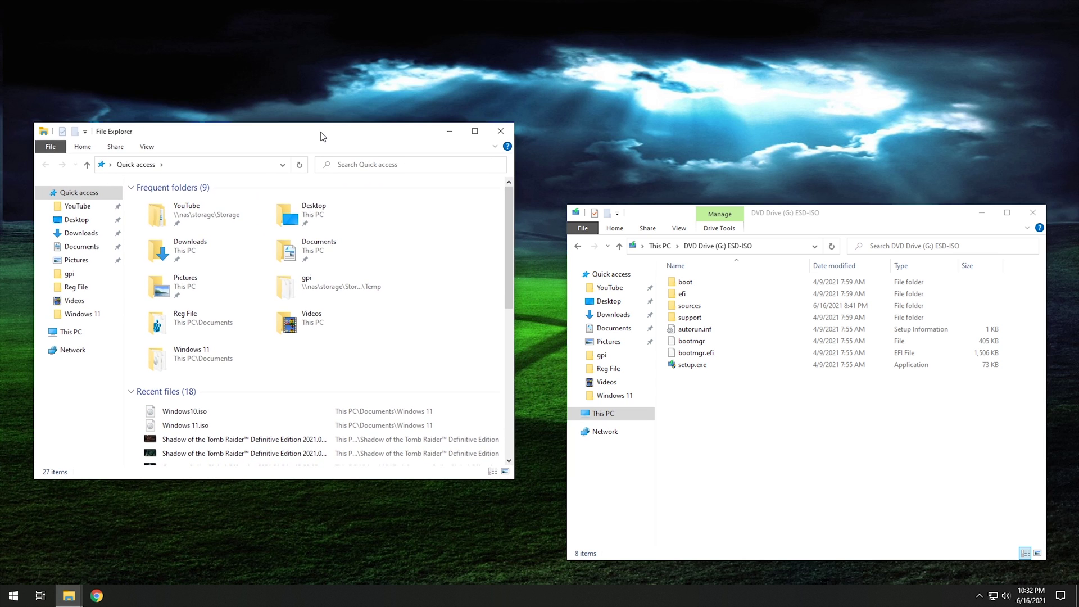
double_click(351, 241)
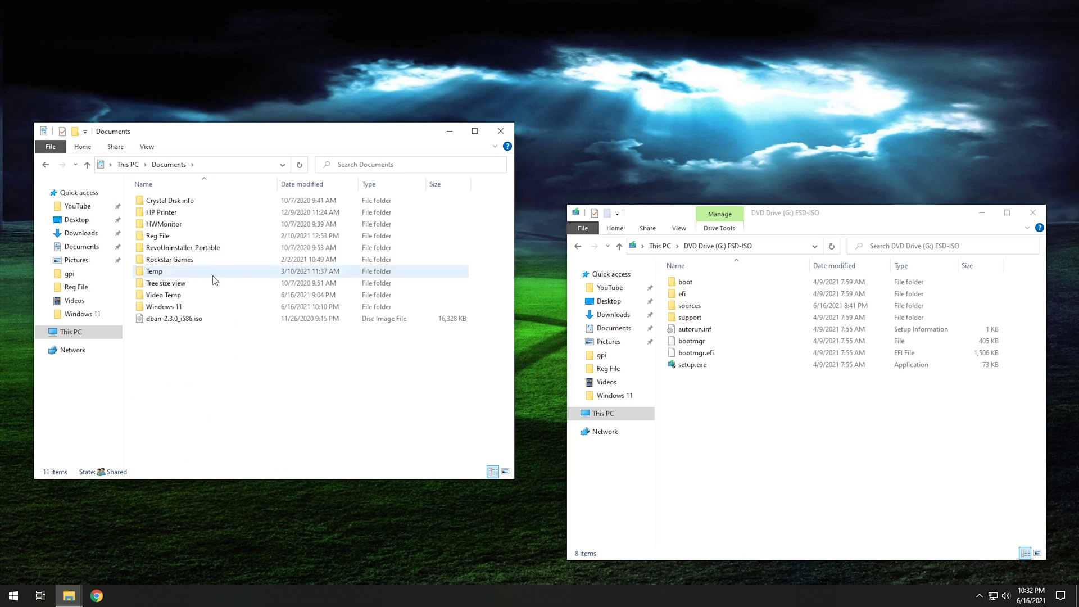
double_click(182, 306)
double_click(168, 200)
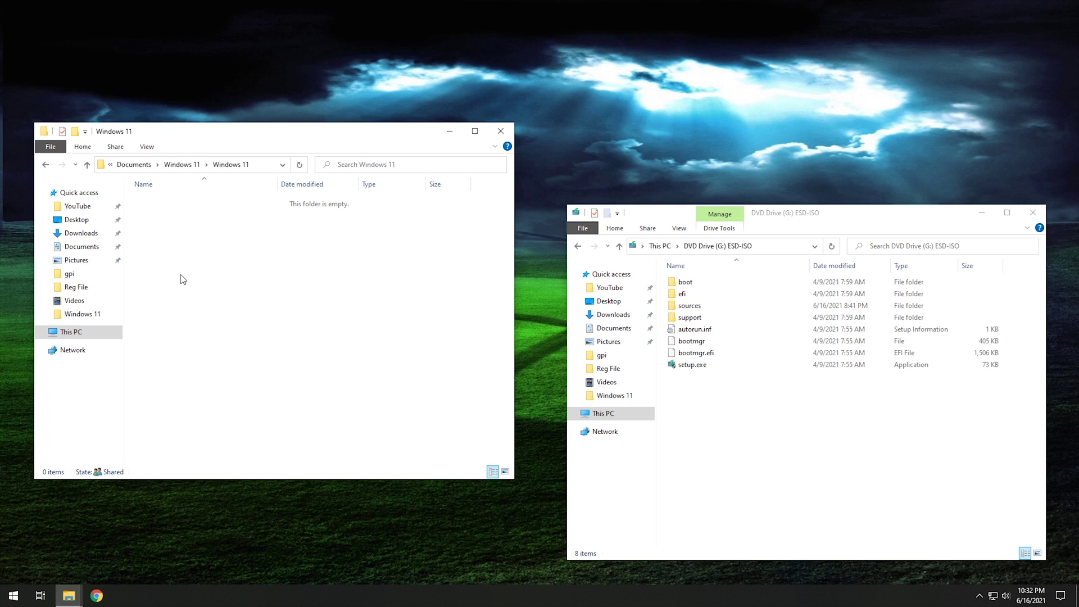
left_click_drag(249, 132, 256, 174)
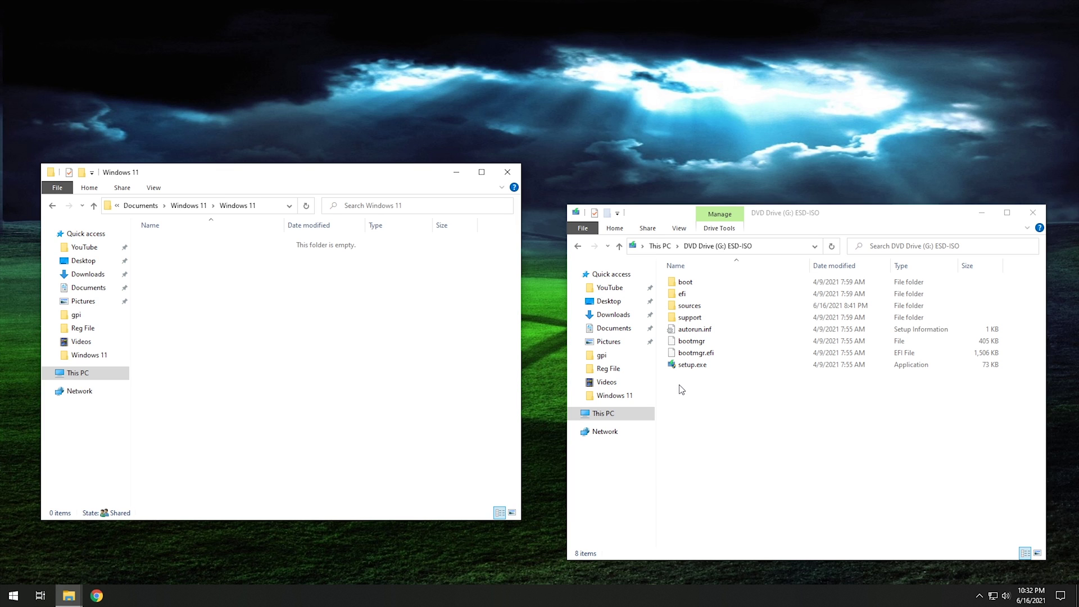
left_click_drag(679, 388, 281, 346)
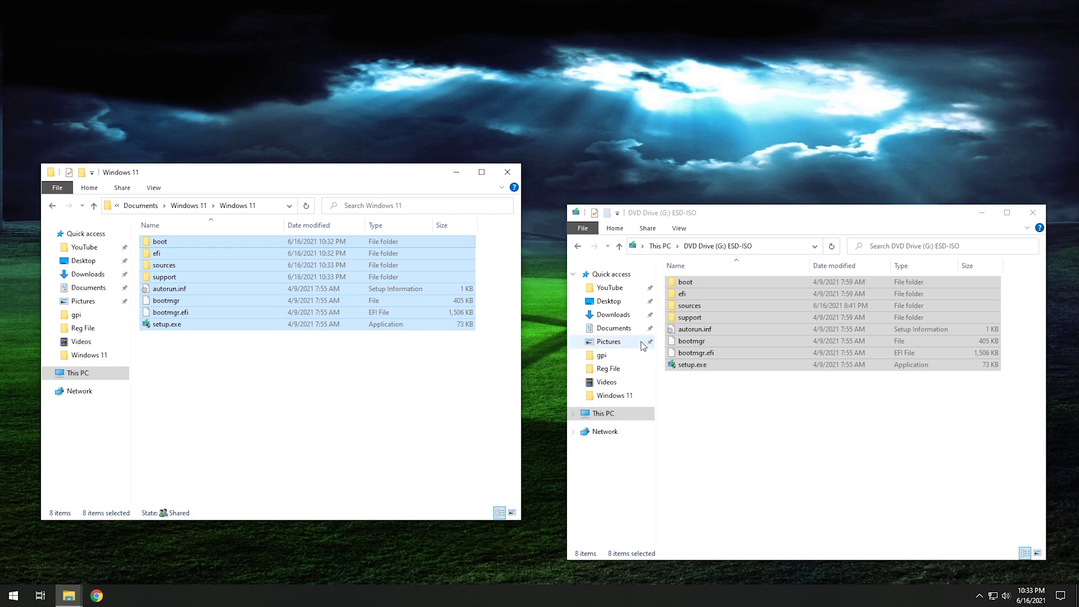
Step: Return from the Windows 10 disc to the Windows 11 folder and mount Windows 11.iso
left_click(579, 247)
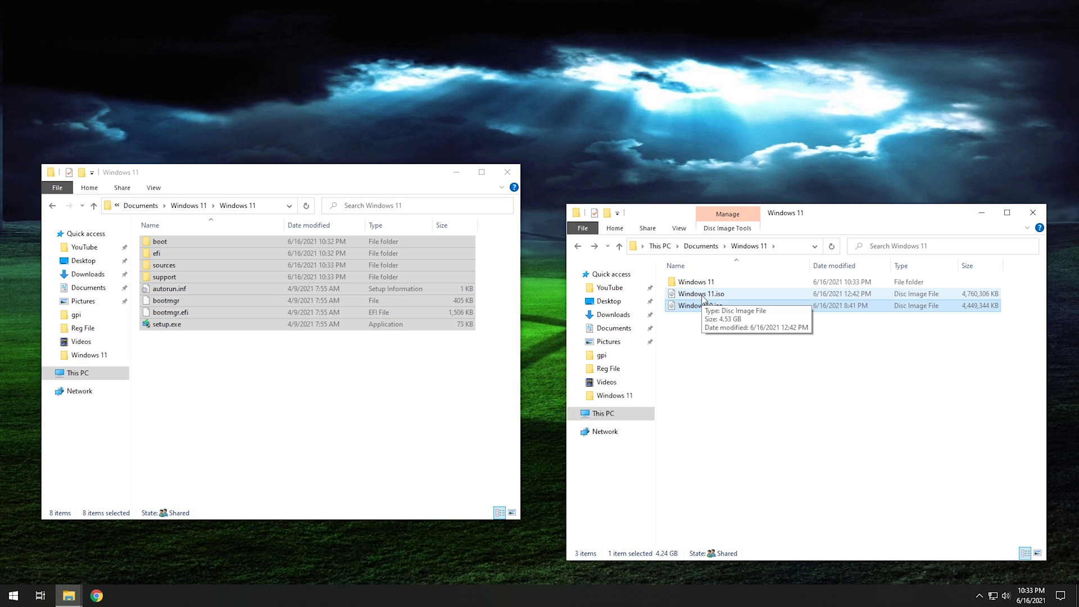
right_click(703, 297)
left_click(725, 304)
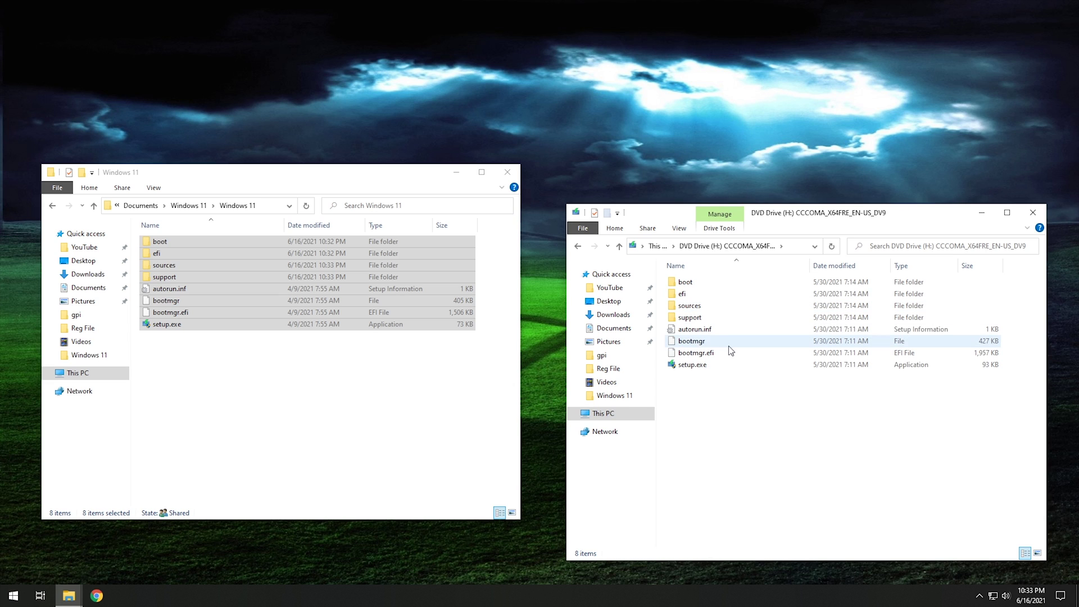
Step: Locate and select install.wim in the sources folder of the mounted Windows 11 image
double_click(697, 309)
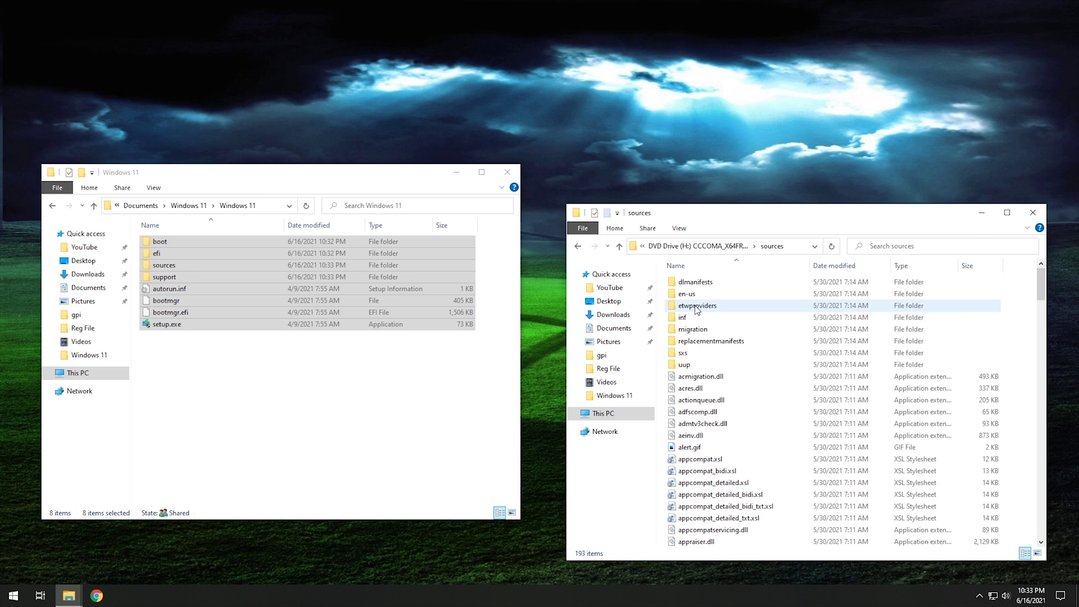
scroll(752, 393, "down", 3)
scroll(753, 410, "down", 10)
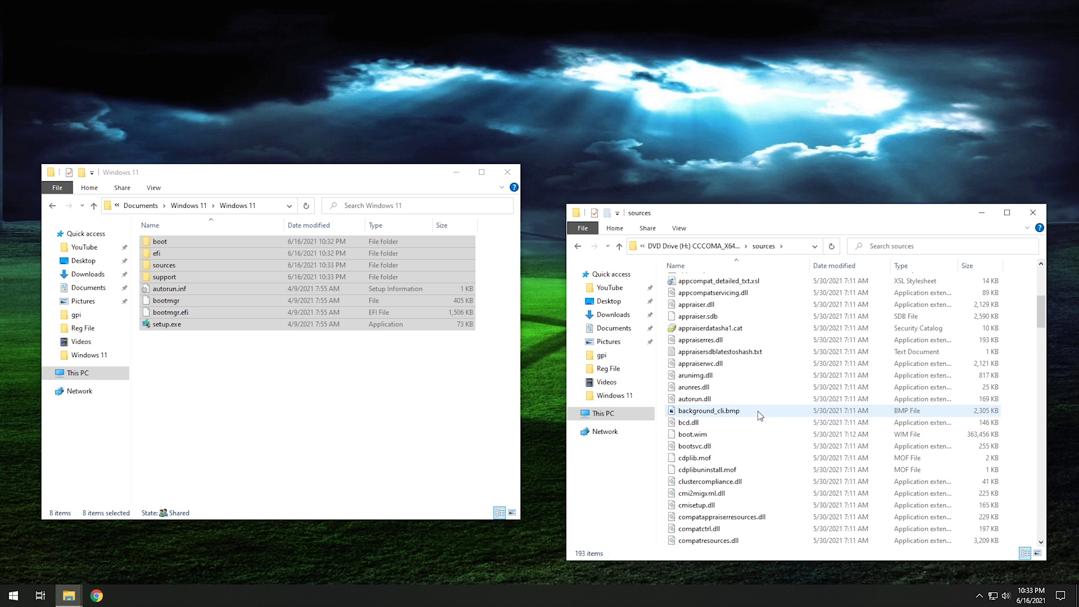
scroll(763, 430, "down", 15)
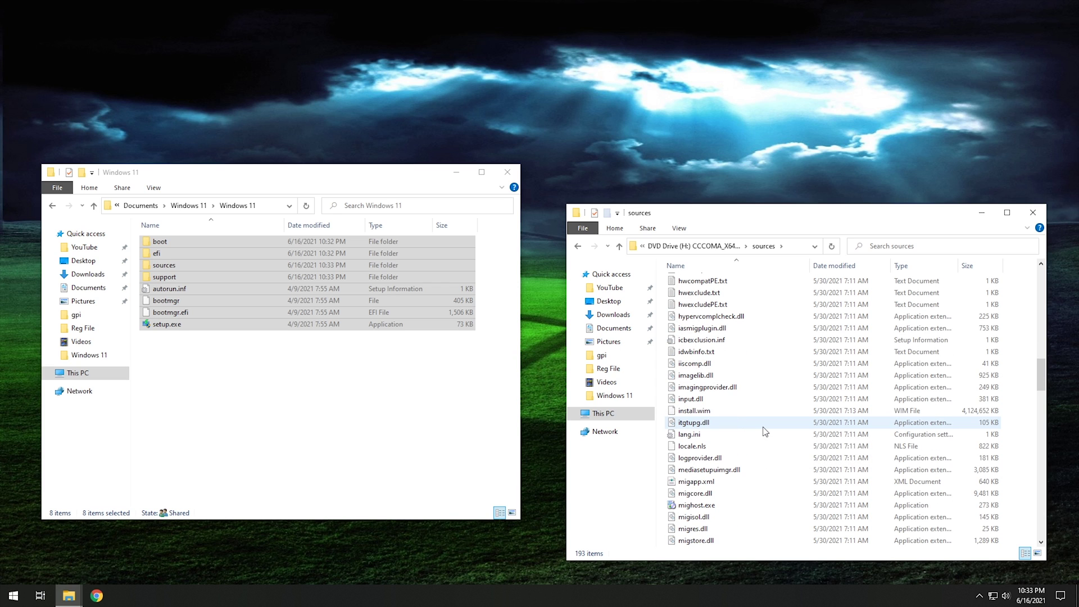
left_click(702, 414)
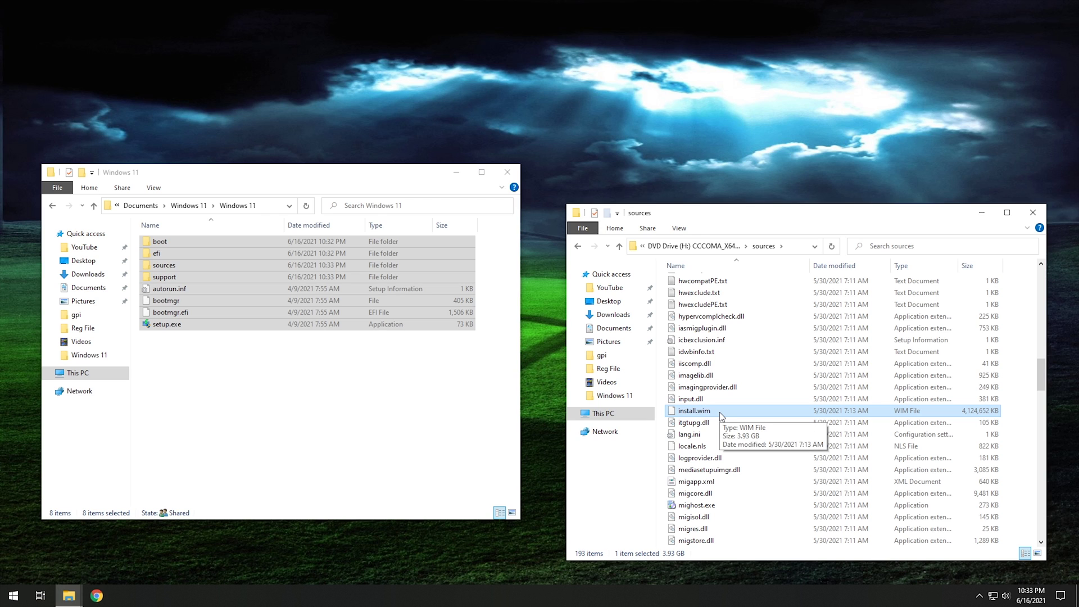
Step: Replace install.esd in the copied Windows 10 files' sources folder with install.wim from the mounted Windows 11 image
left_click(214, 175)
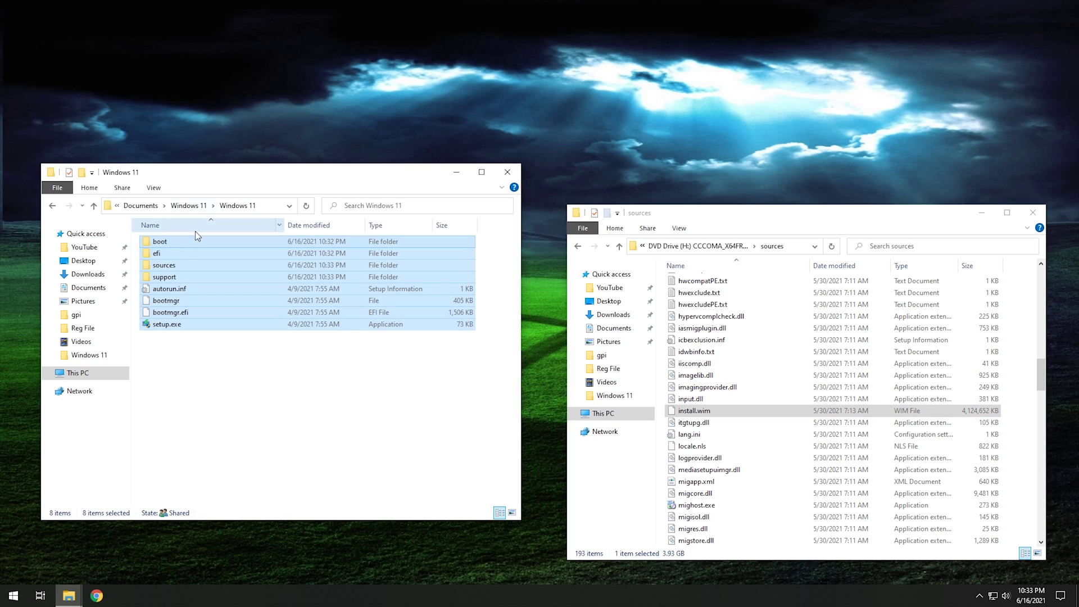
left_click(171, 265)
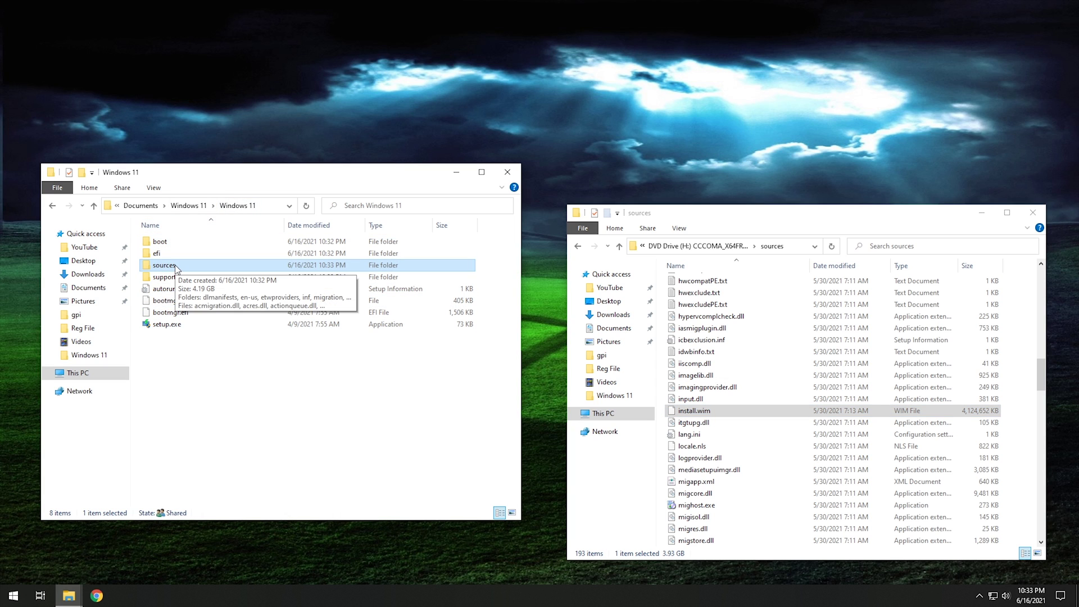
double_click(174, 265)
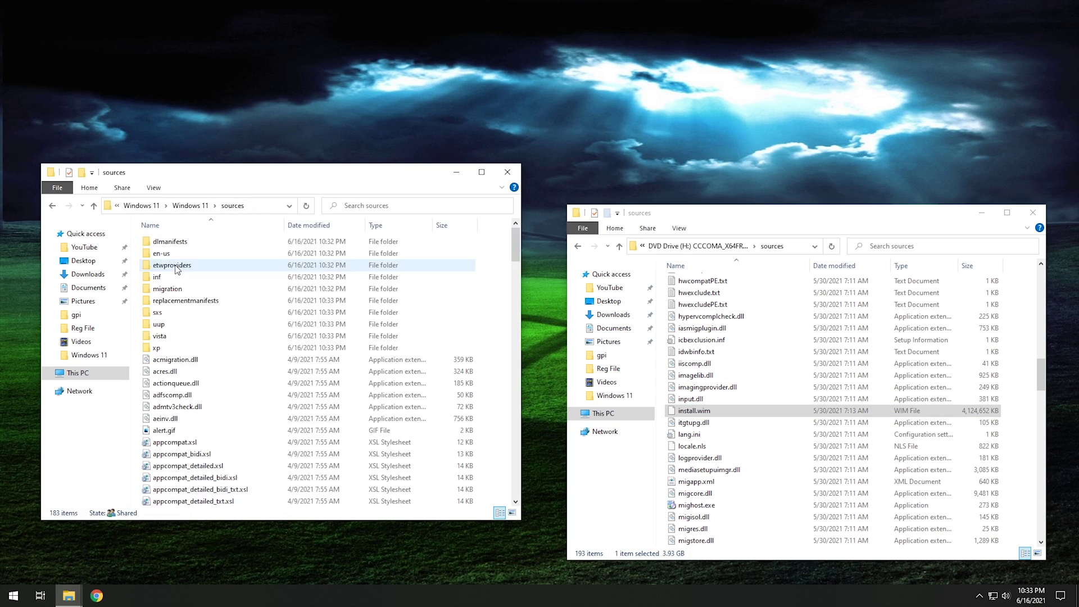
scroll(208, 388, "down", 3)
scroll(218, 404, "down", 14)
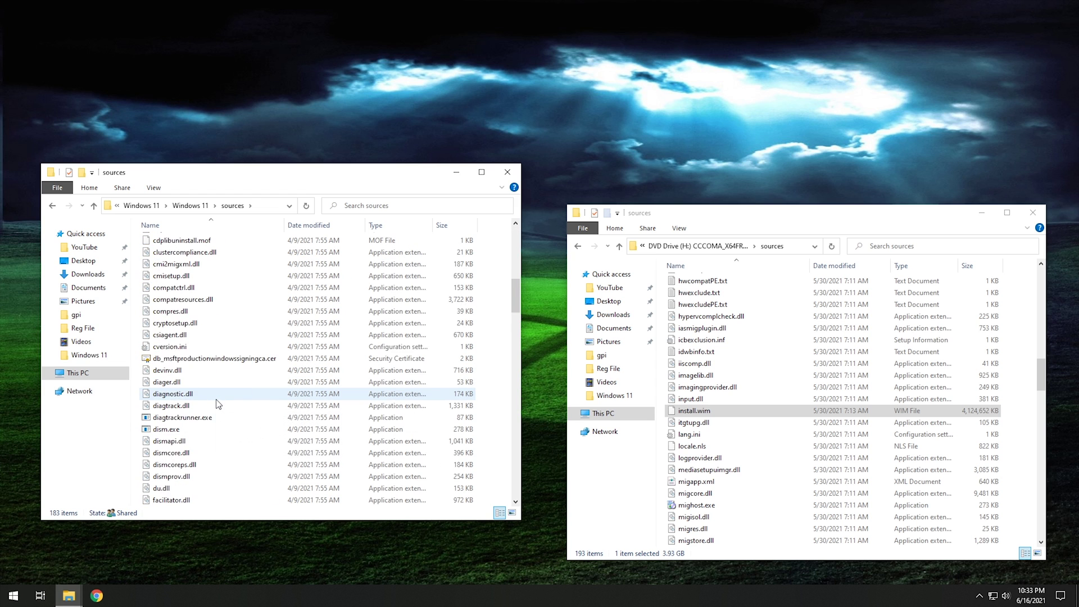
scroll(218, 404, "down", 4)
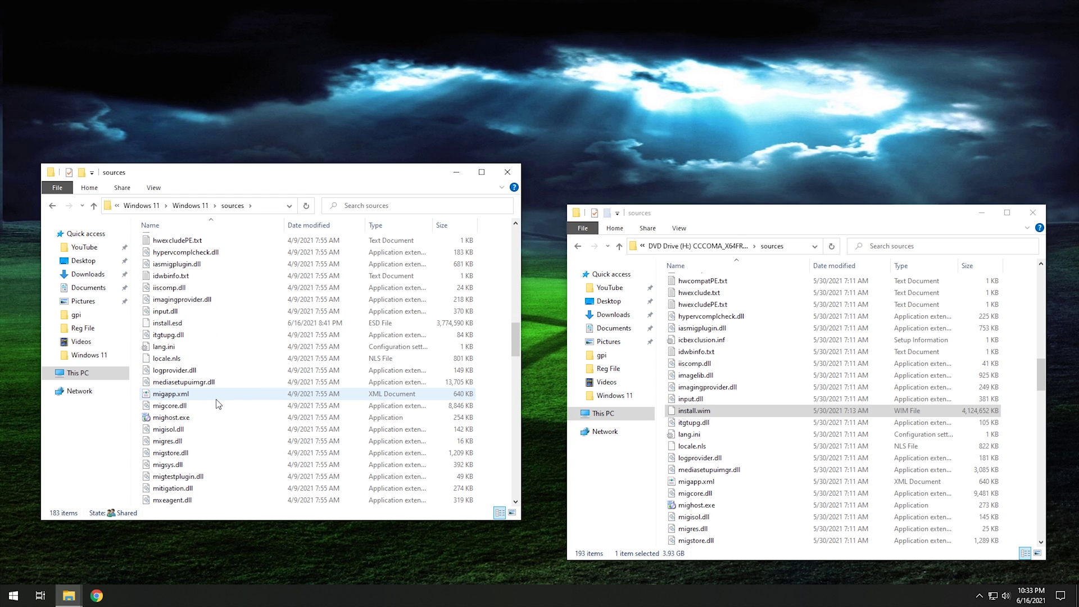
left_click(193, 324)
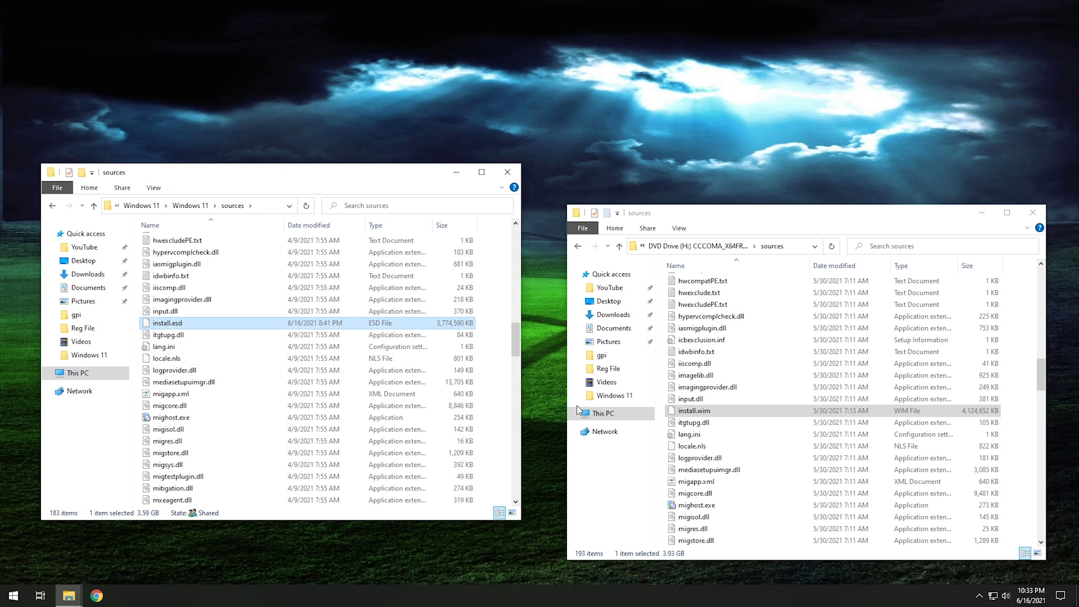
right_click(194, 324)
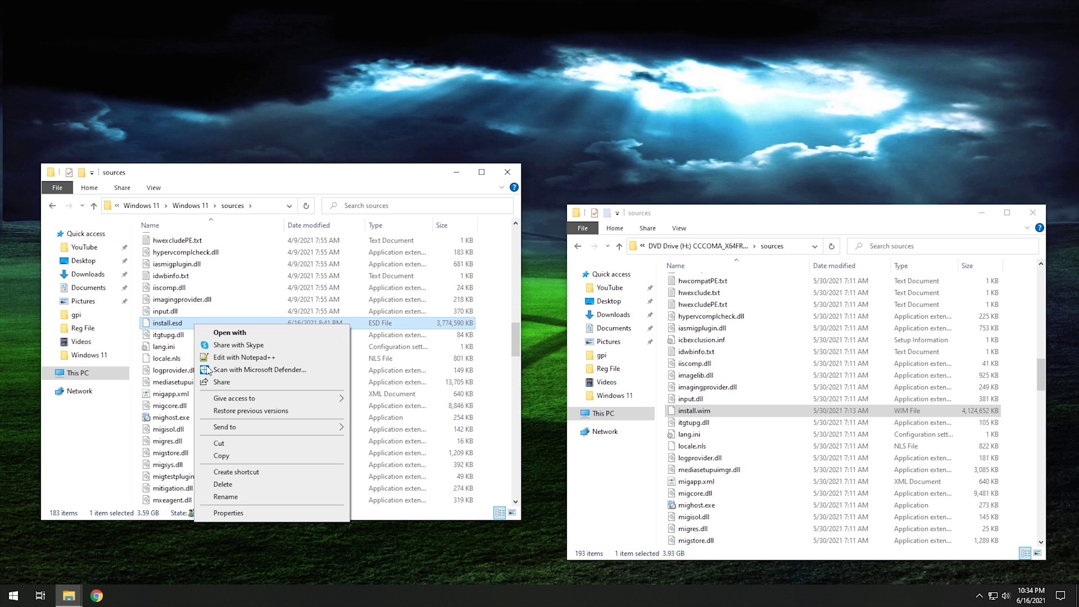
left_click(233, 482)
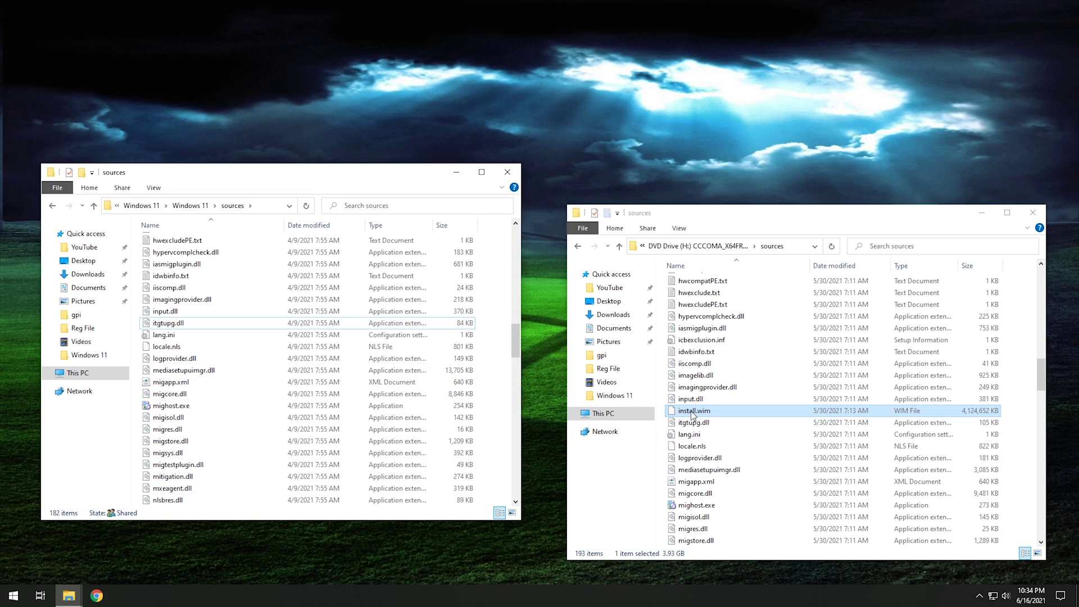
left_click_drag(693, 414, 501, 374)
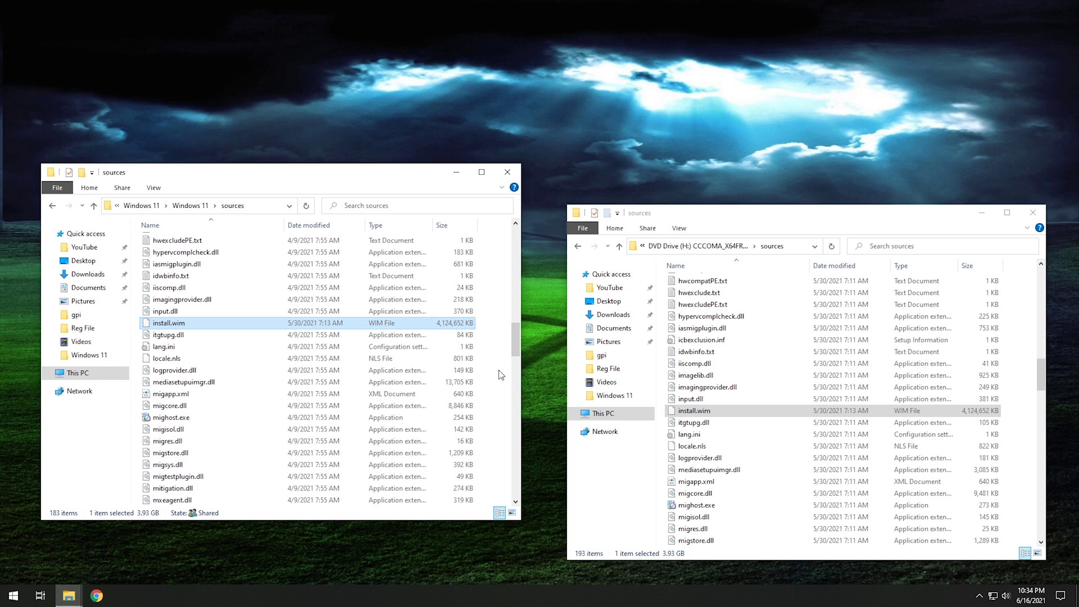
Step: Launch ImgBurn and choose to create an image file from files/folders
left_click(5, 594)
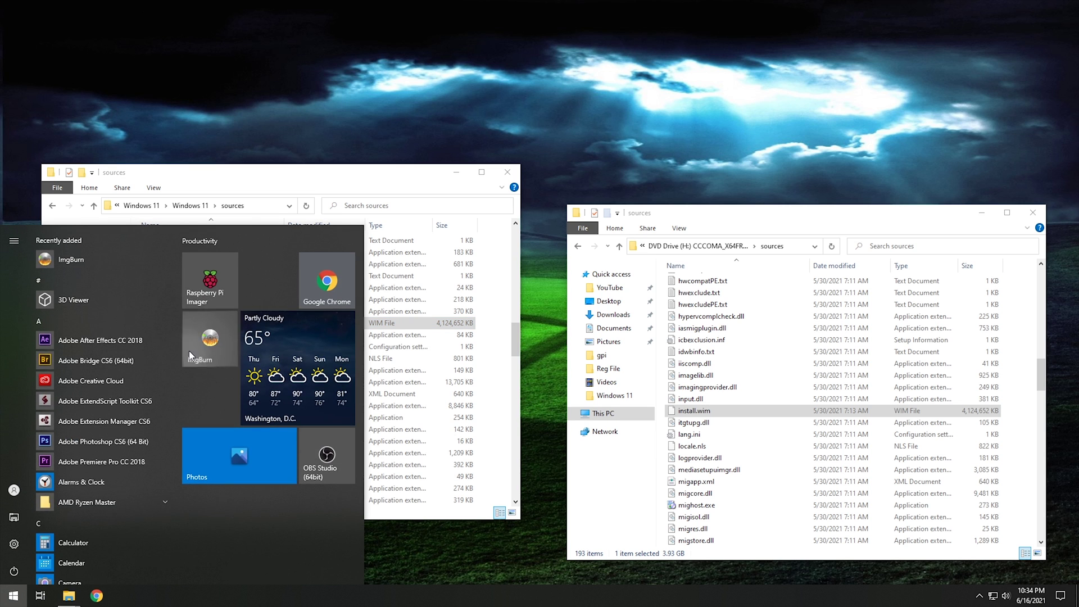
left_click(189, 351)
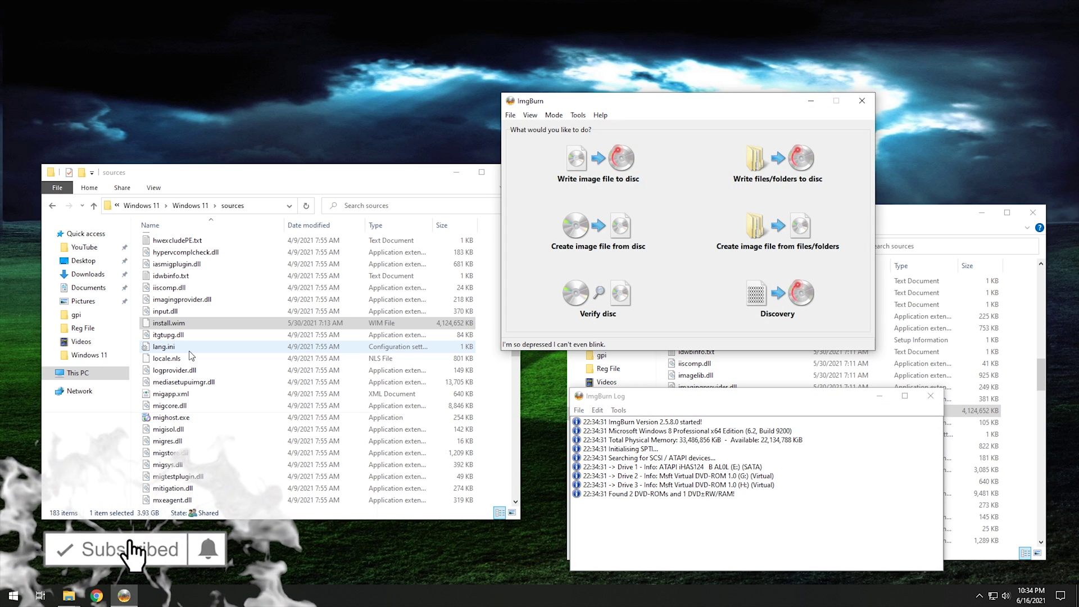
left_click(812, 233)
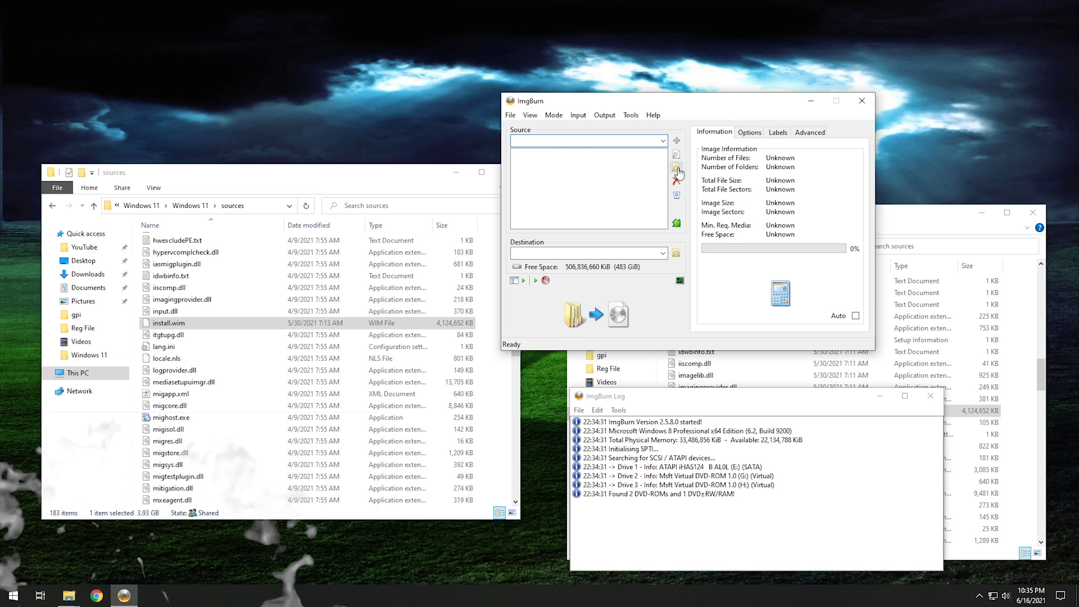
Step: Add the inner folder Documents\Windows 11\Windows 11 as the source of the image
left_click(677, 168)
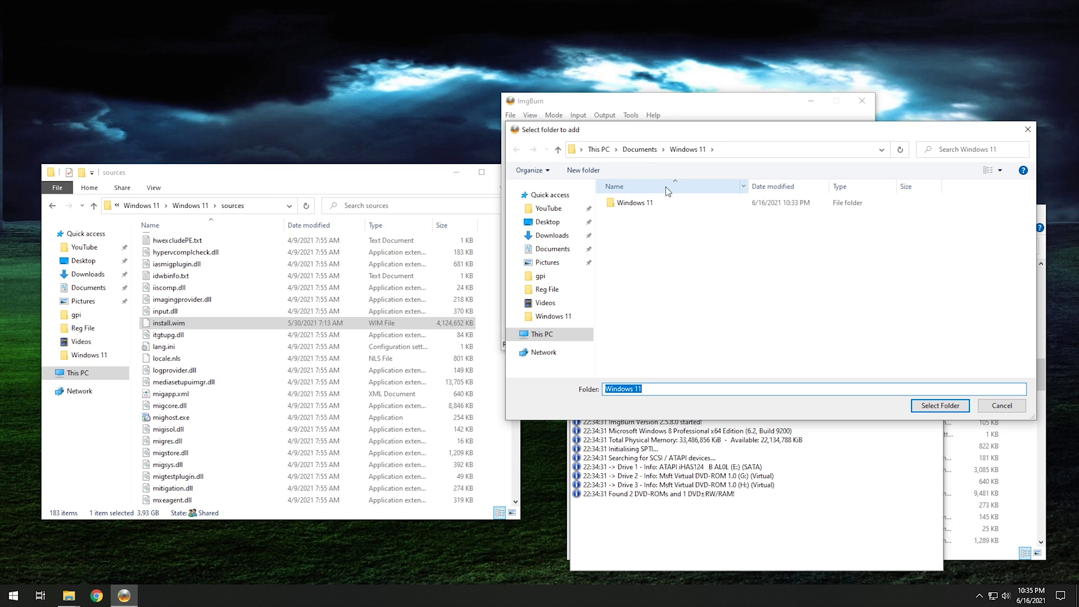
left_click(650, 204)
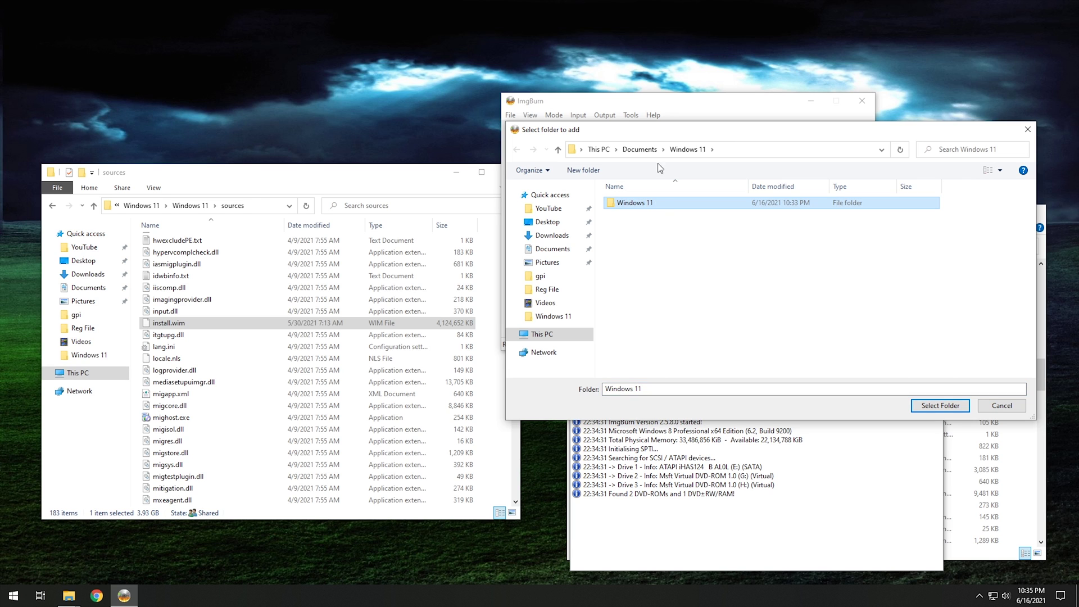
double_click(646, 204)
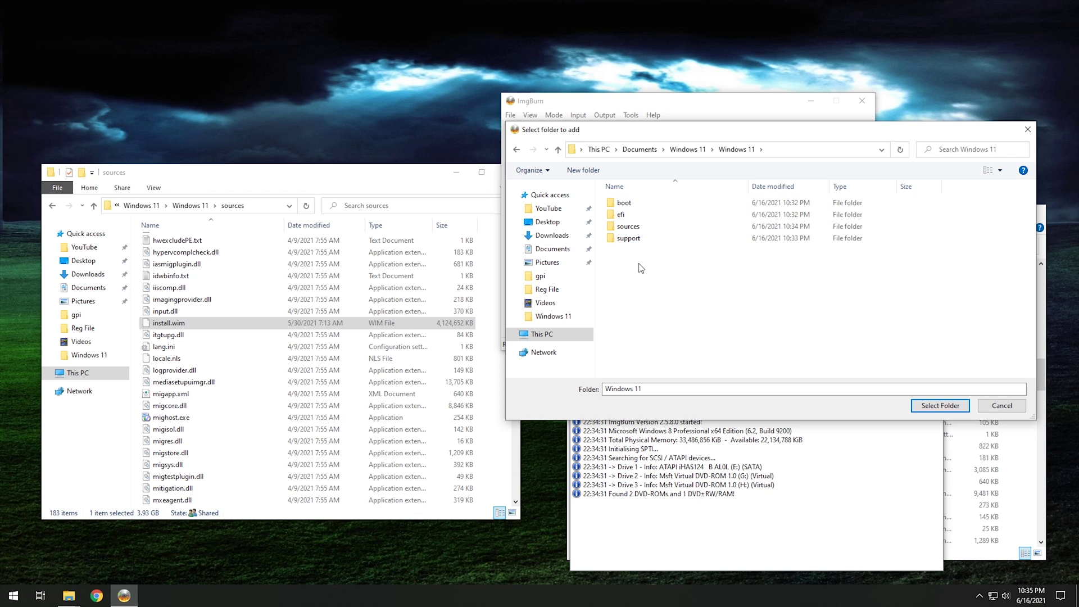
left_click(940, 405)
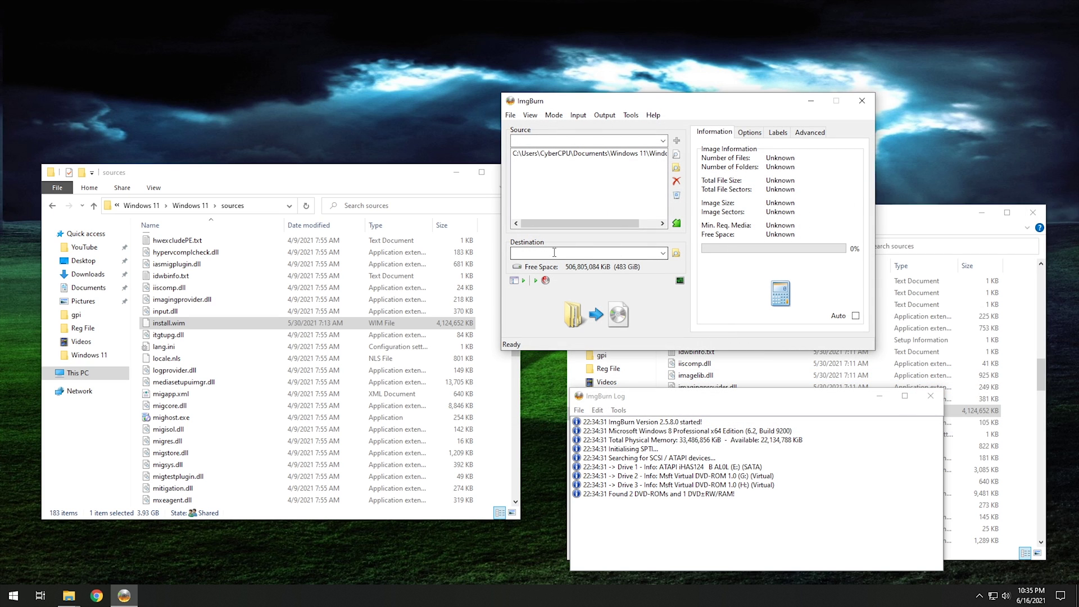
Step: Set the image destination to a file named Windows 11 hardware.iso in the Documents\Windows 11 folder
left_click(677, 253)
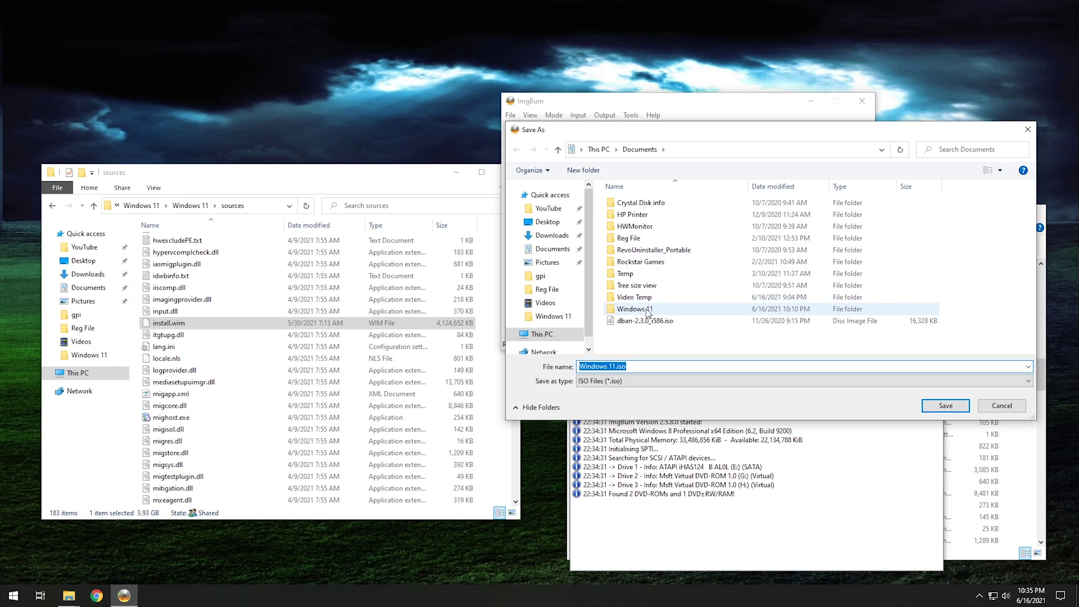
double_click(635, 309)
left_click(616, 367)
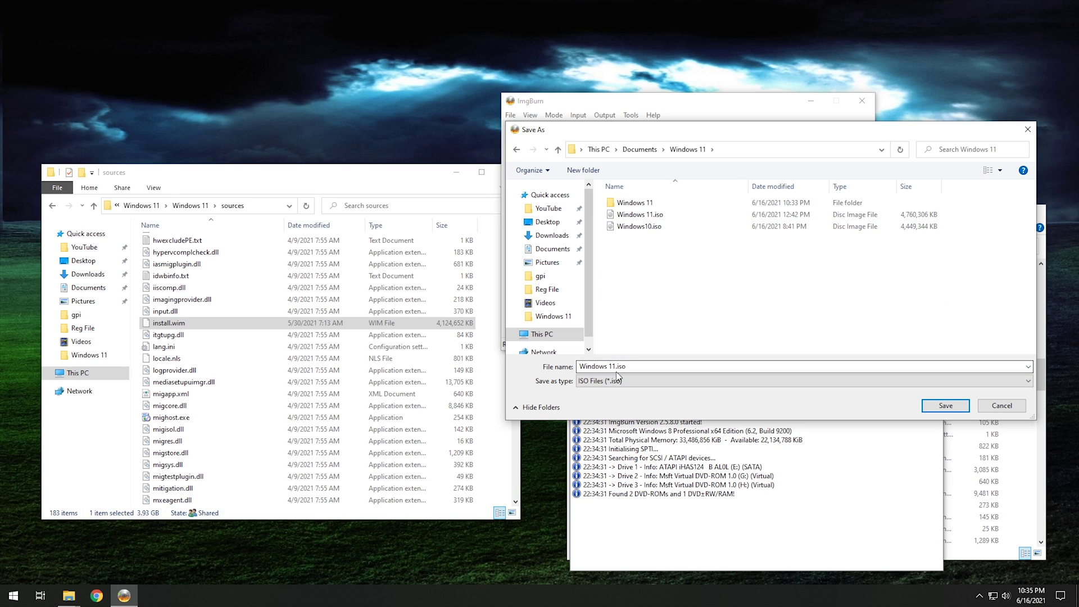
key("ctrl+a")
left_click(616, 366)
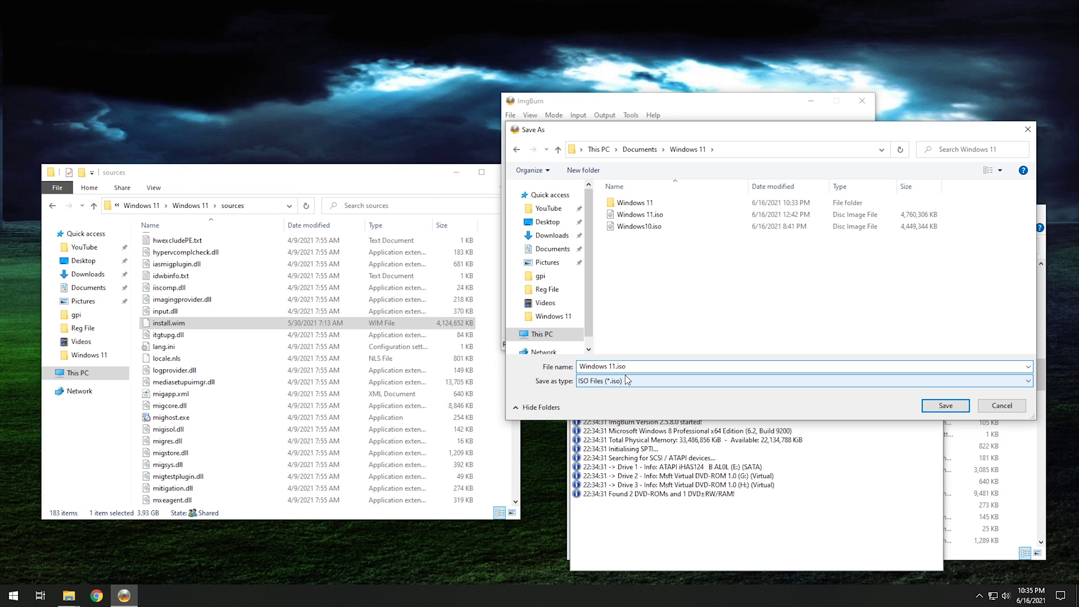
type("hardware")
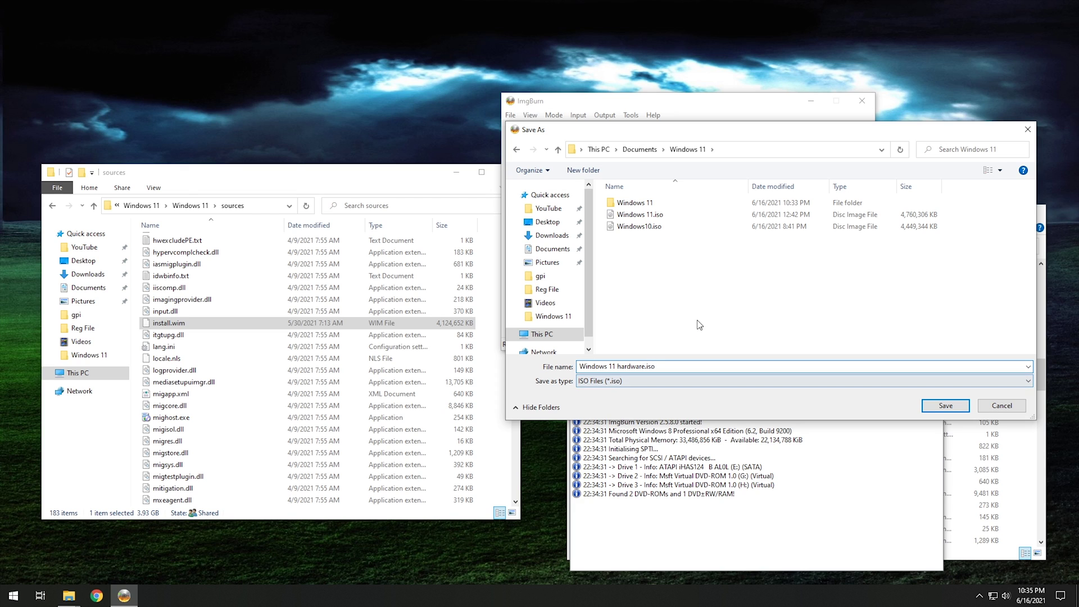
left_click(937, 407)
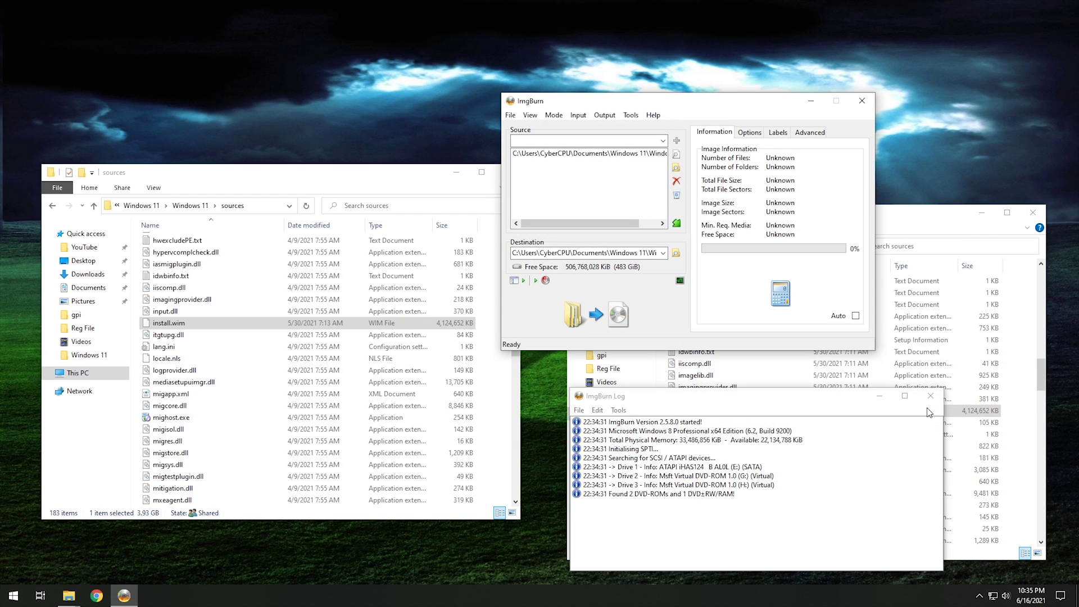
Step: Make the image bootable with etfsboot.com from the inner Windows 11\boot folder as boot image and 8 sectors to load
left_click(811, 133)
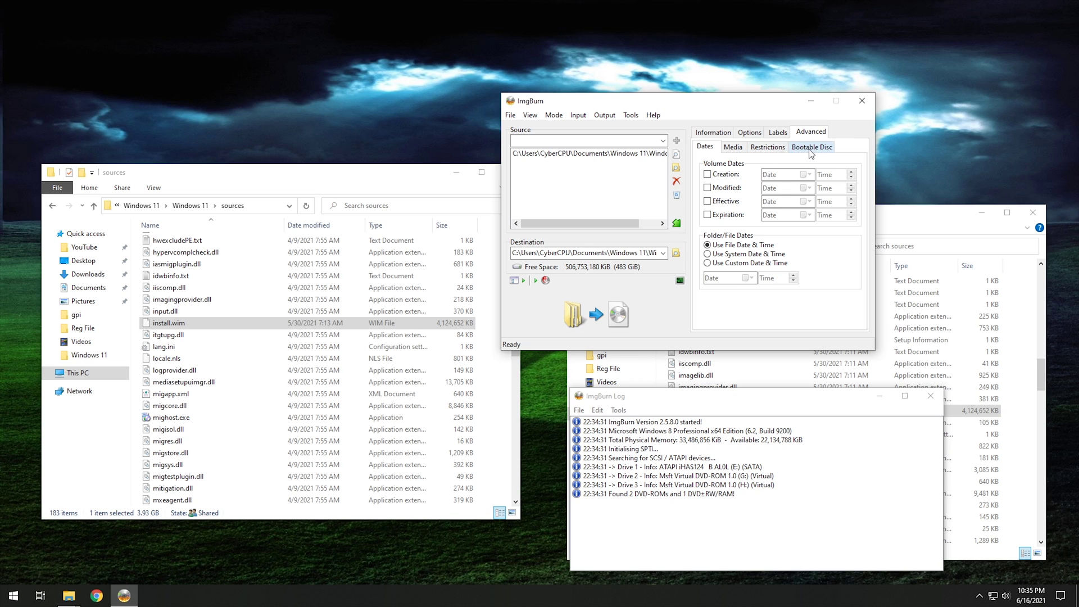
left_click(811, 149)
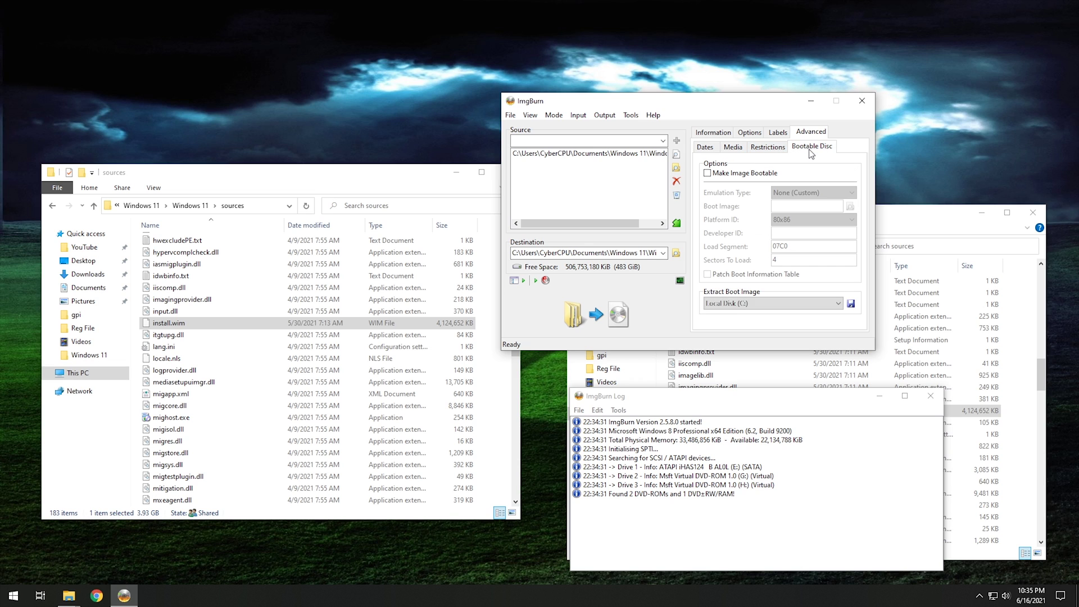
left_click(739, 174)
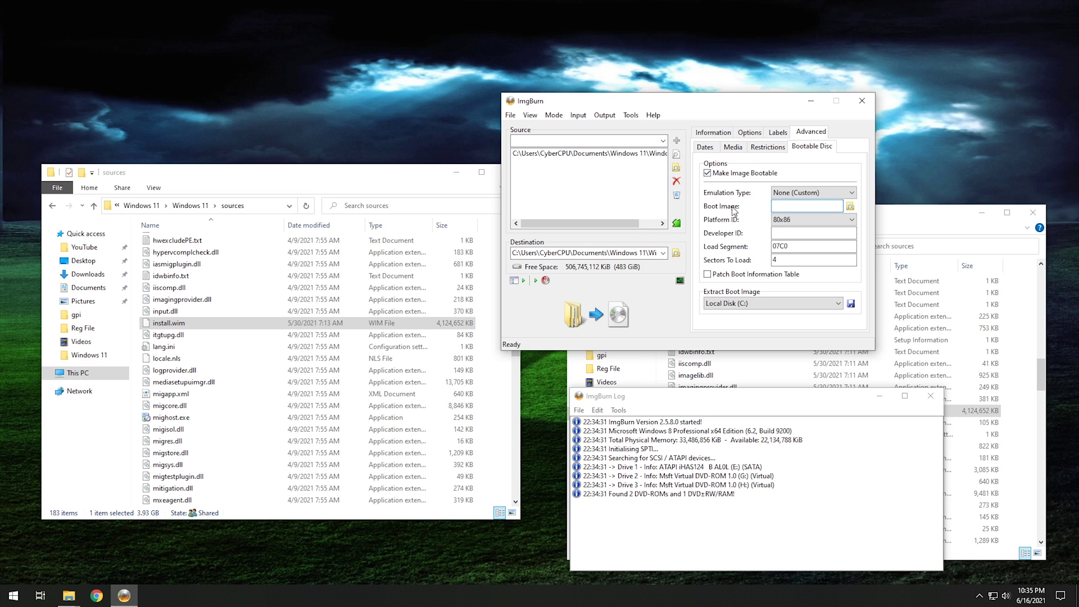
left_click(851, 208)
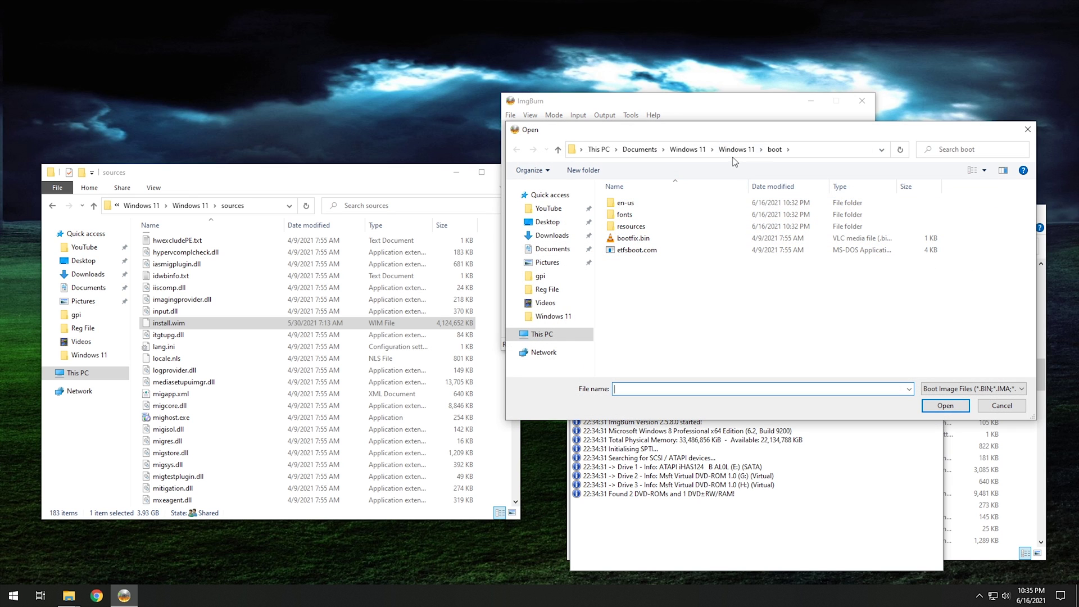
left_click(736, 149)
left_click(687, 149)
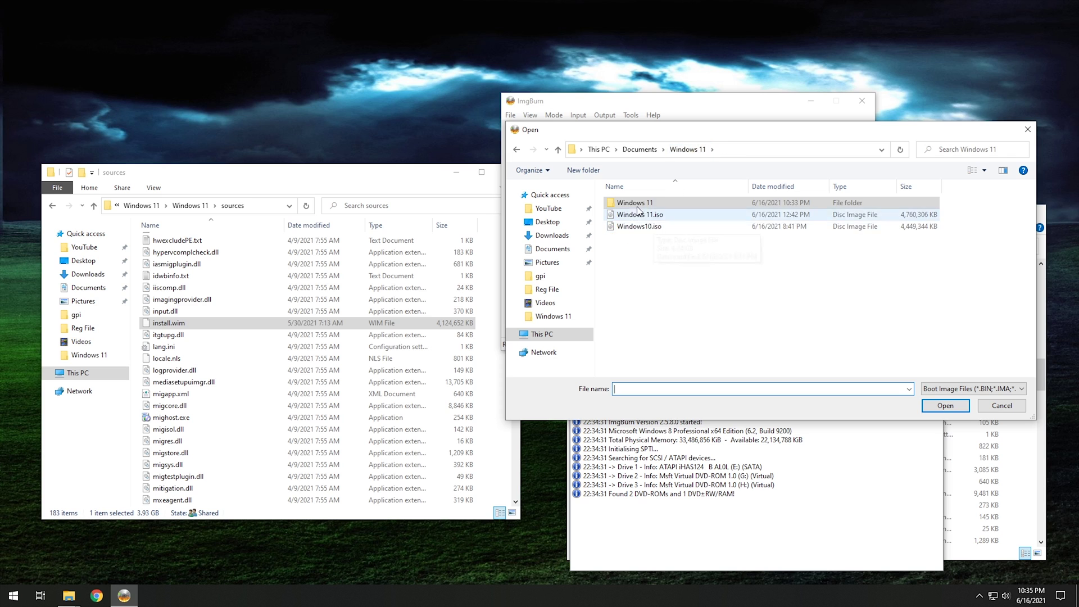
double_click(640, 203)
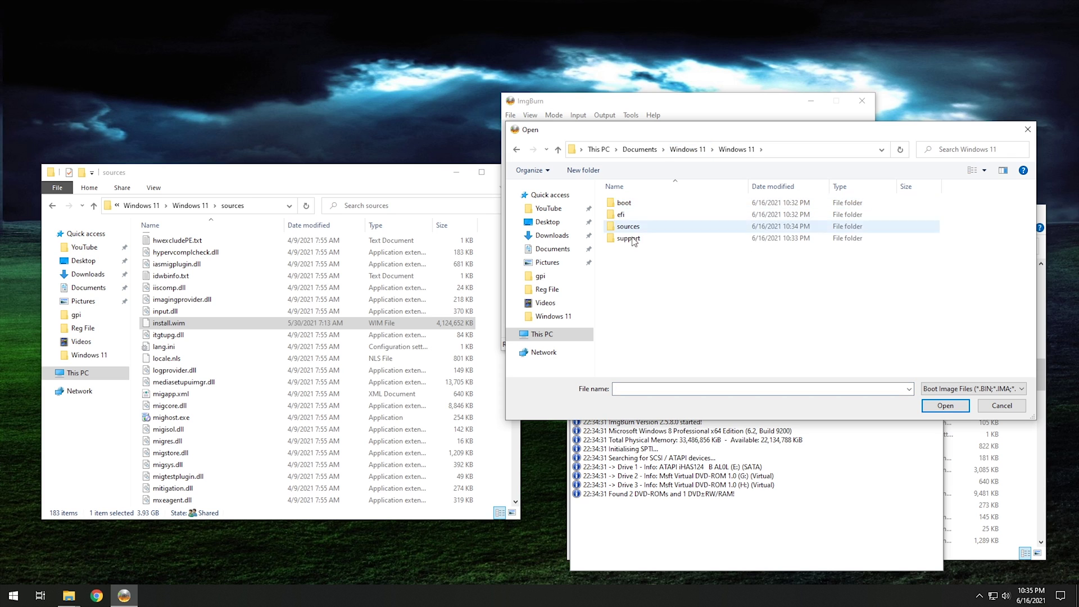
double_click(624, 205)
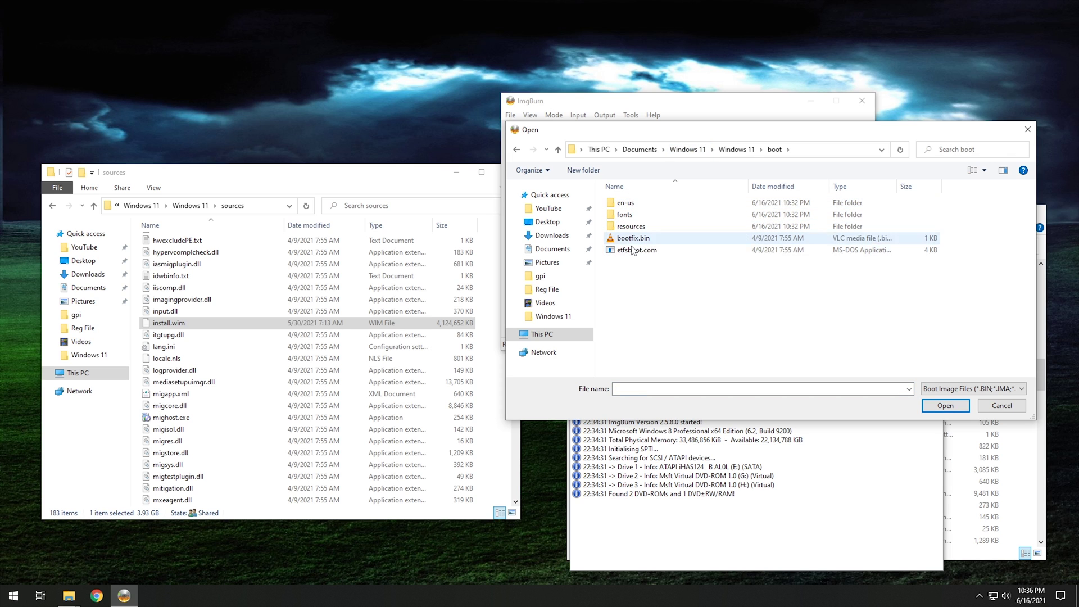
left_click(635, 252)
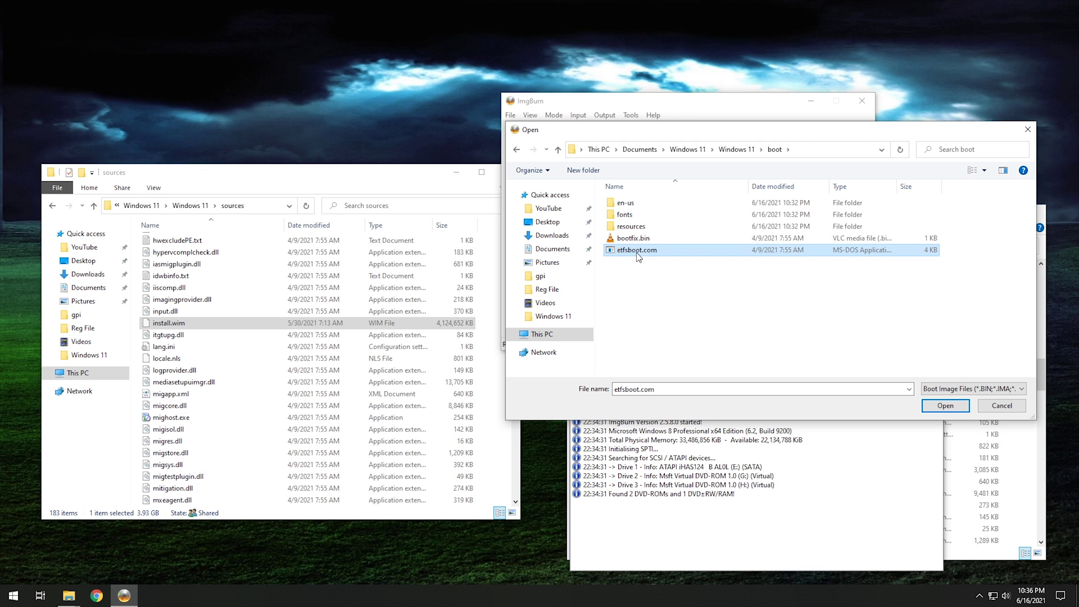
left_click(942, 406)
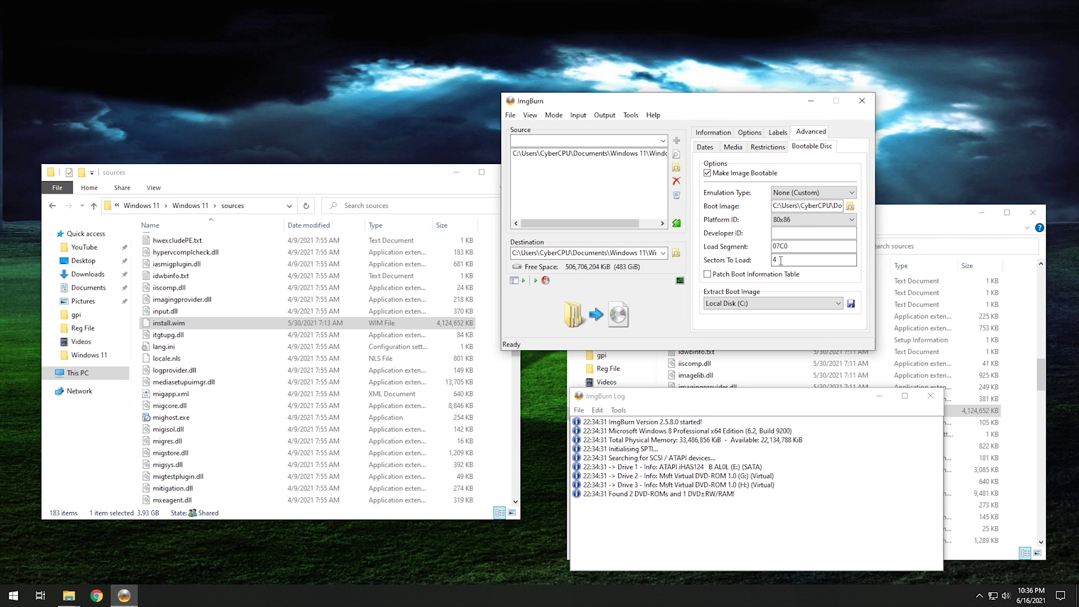
left_click_drag(781, 261, 766, 258)
Step: Build the ISO with the suggested Windows 11 volume label, accept the image summary, and close ImgBurn when it finishes
left_click(595, 316)
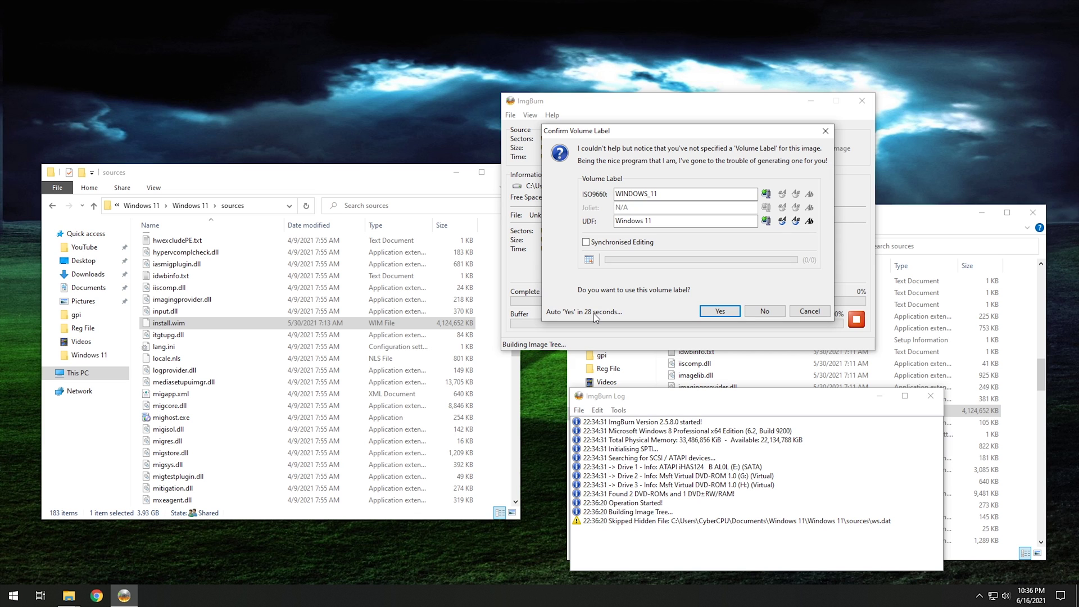
left_click(722, 311)
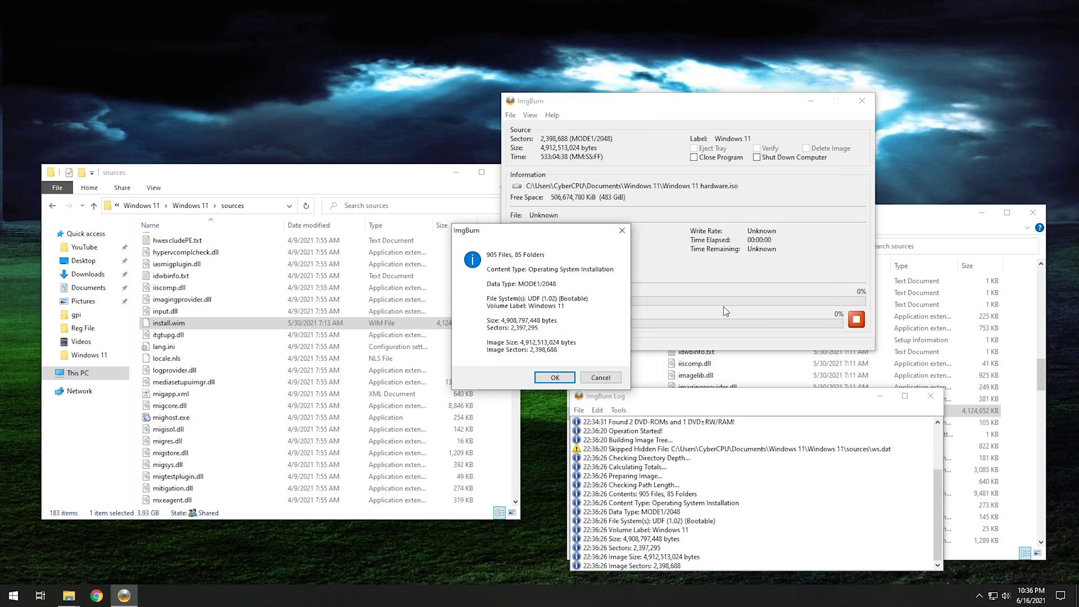
left_click(556, 376)
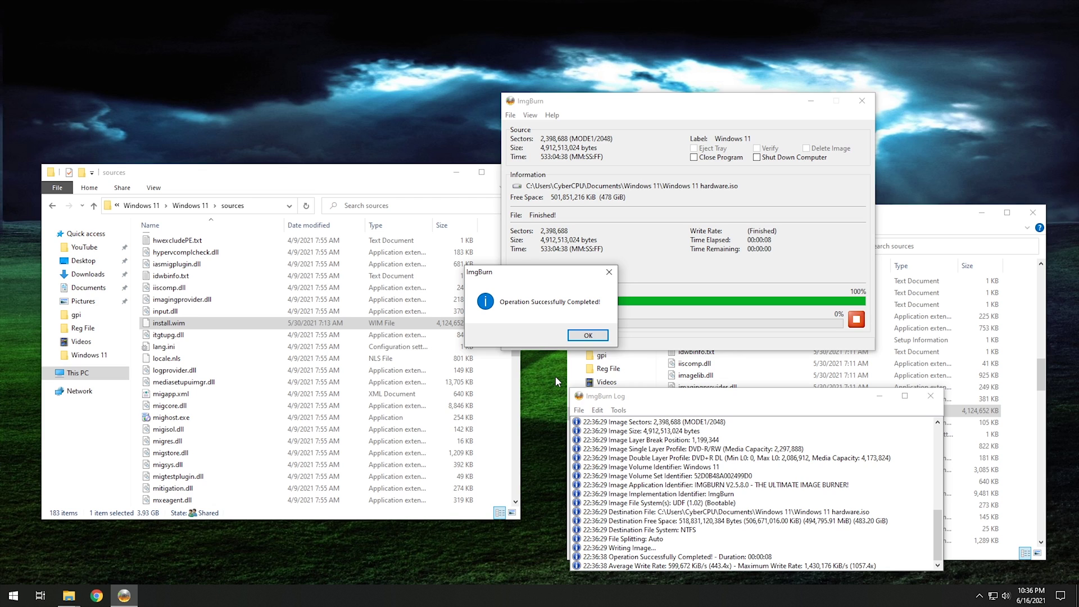
left_click(588, 336)
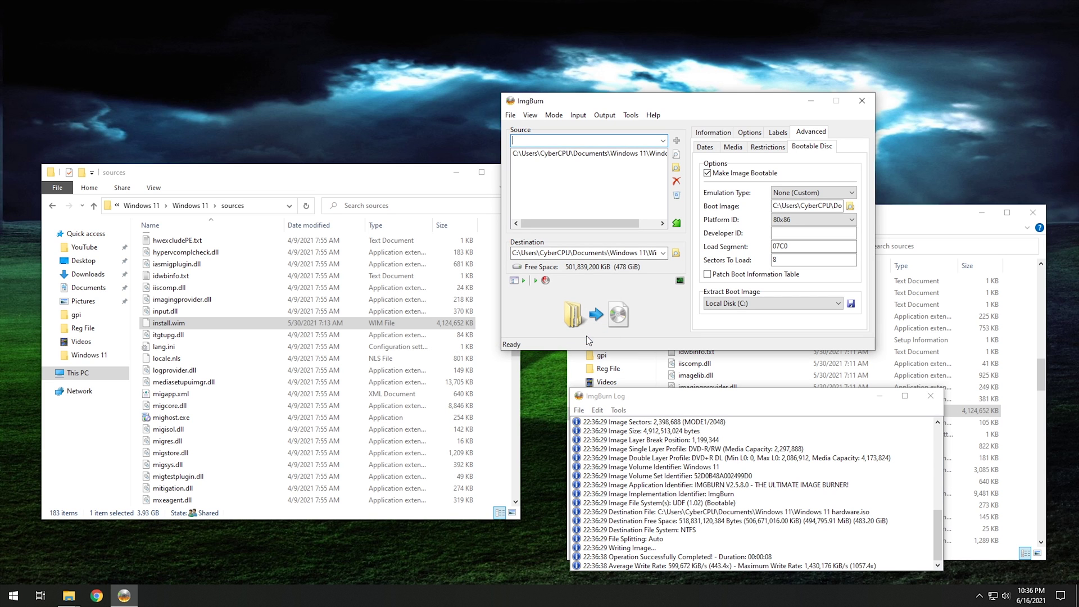
left_click(861, 101)
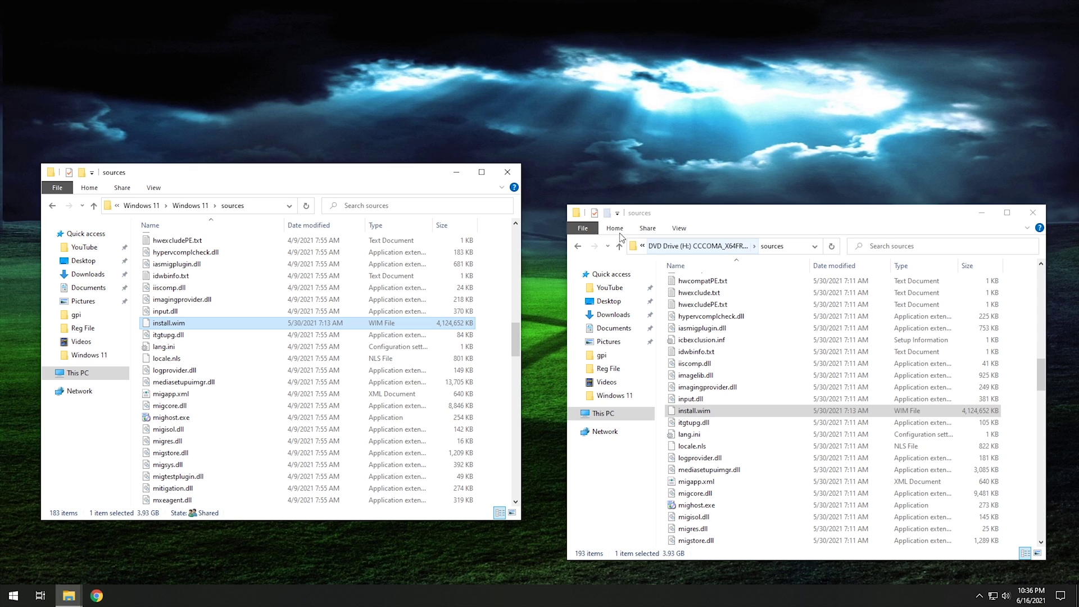
Step: Return from the mounted image to the Documents\Windows 11 folder and select Windows 11 hardware.iso
left_click(578, 246)
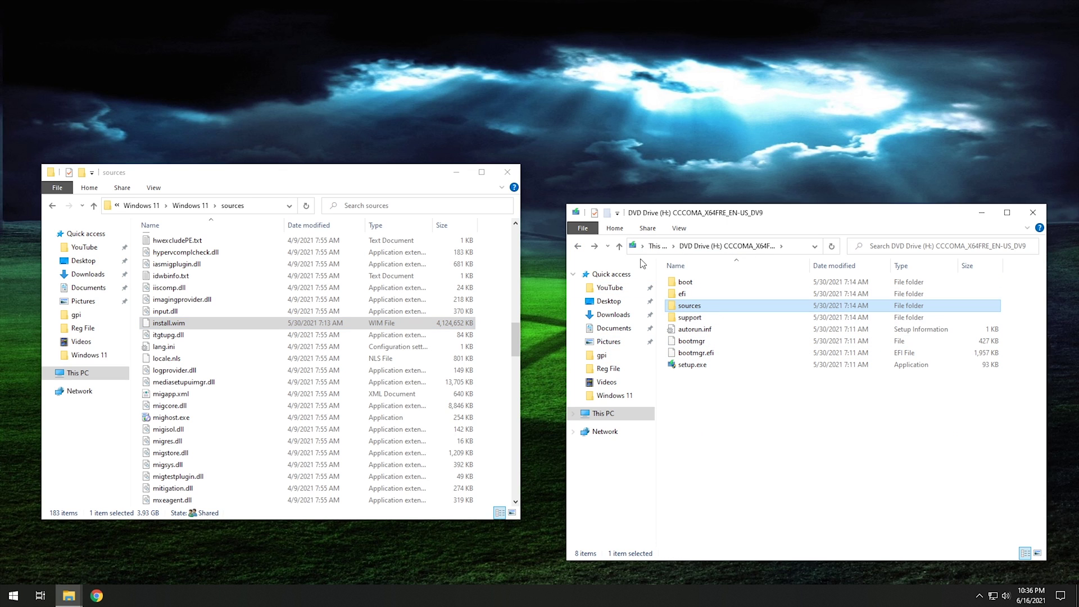
left_click(578, 245)
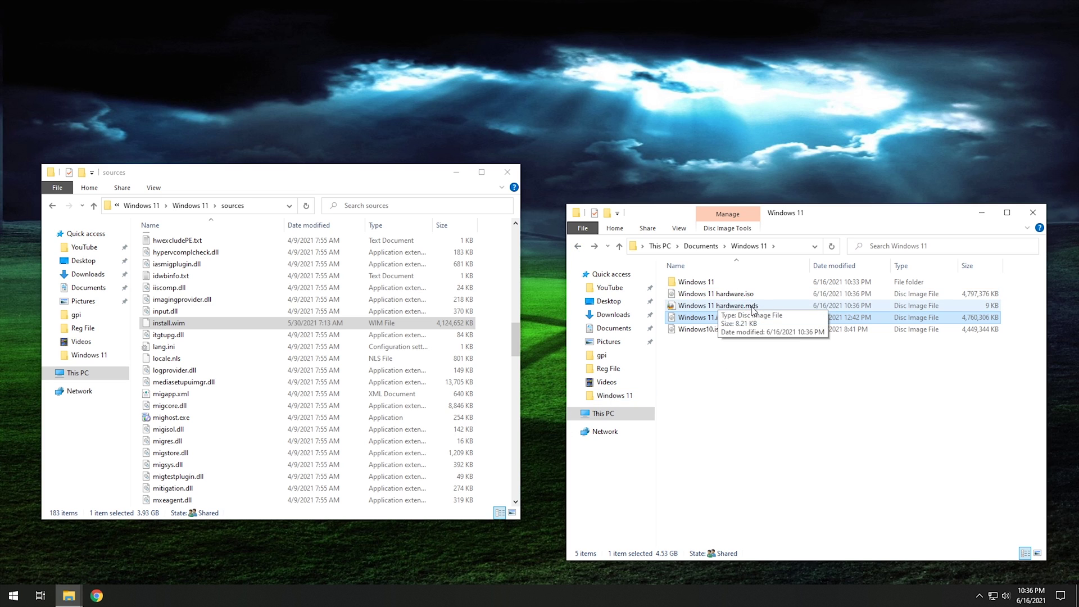
left_click(784, 294)
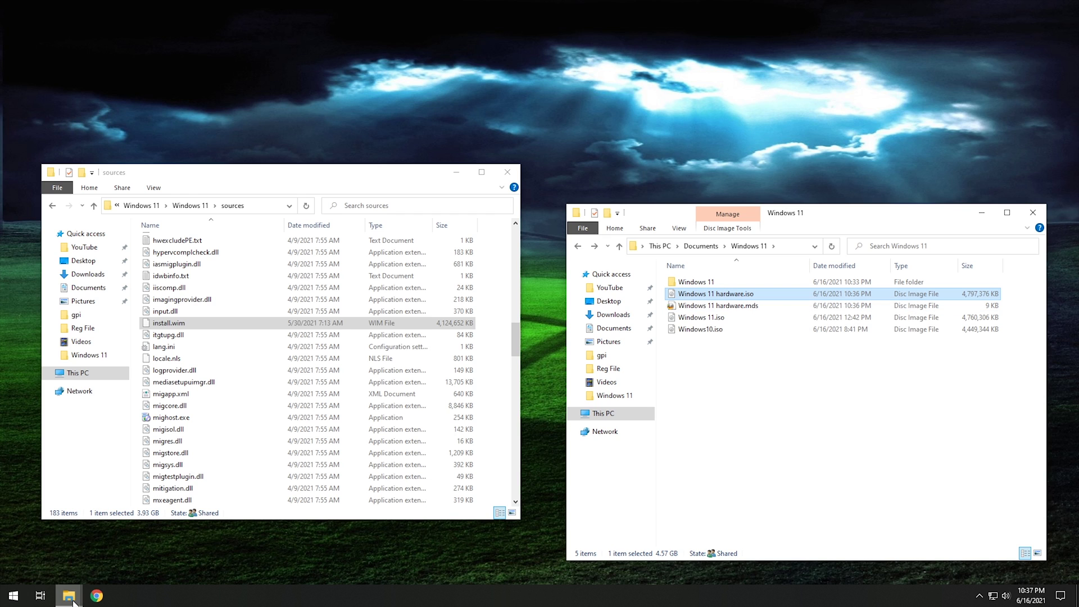
Step: Close the empty USB drive window and launch rufus-3.13p.exe from the Video Temp folder, allowing it to make changes
mouse_move(73, 602)
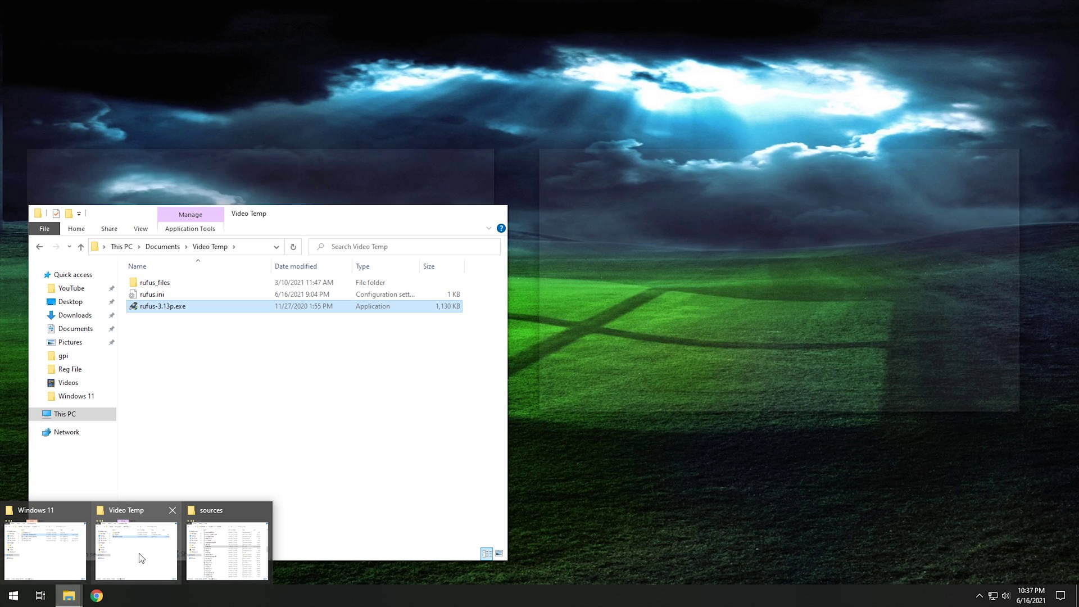
left_click(141, 558)
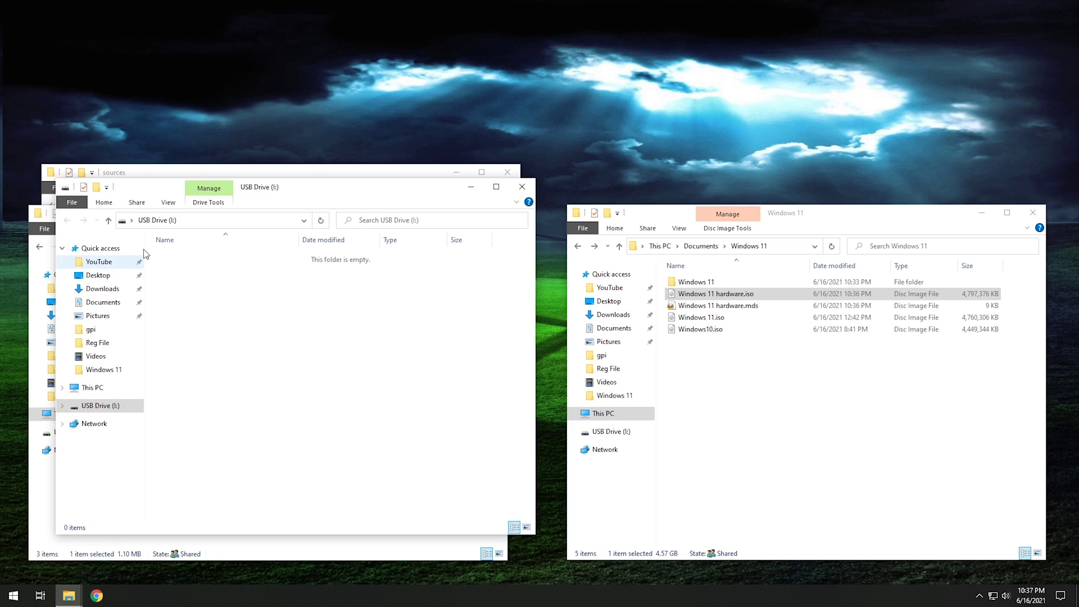
left_click_drag(303, 192, 523, 91)
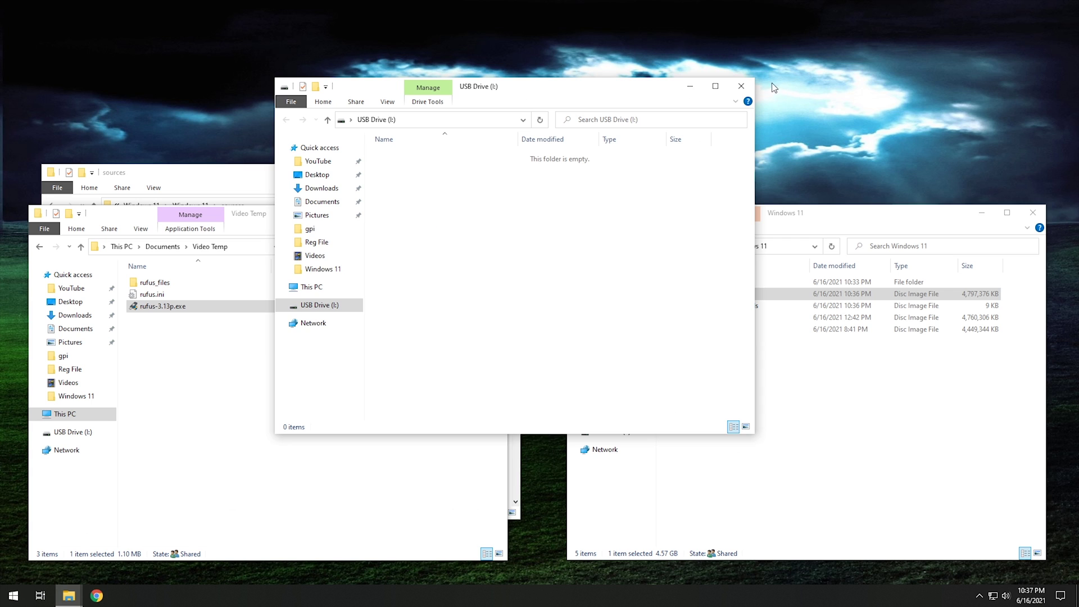
left_click(742, 85)
double_click(149, 310)
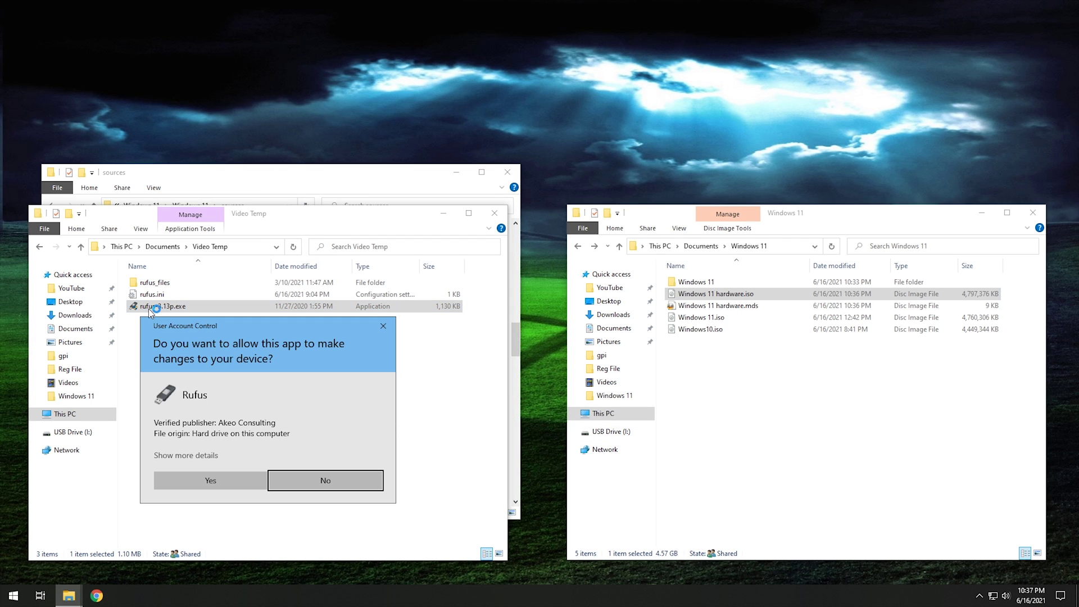
left_click(214, 480)
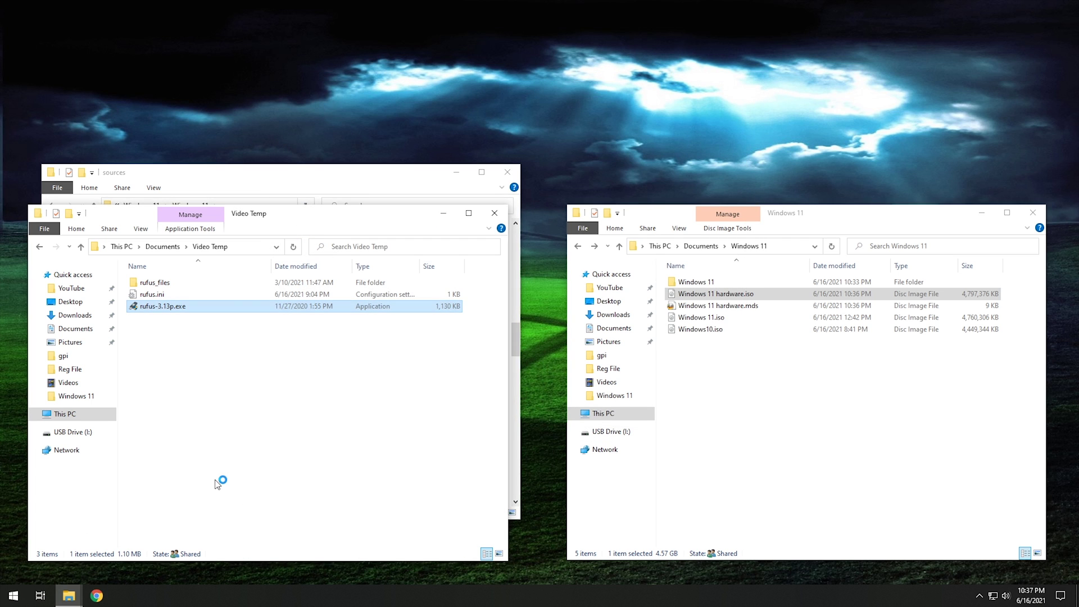
Step: Start writing Windows 11 hardware.iso to the 16 GB USB drive (I:) in Rufus, accepting the erasure of its data
left_click(498, 167)
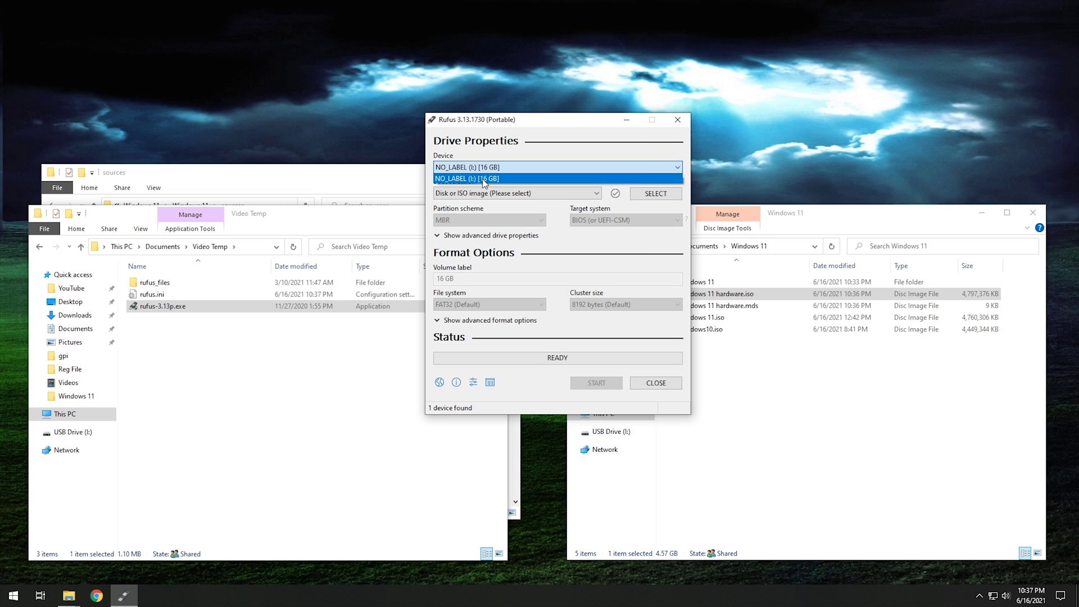
left_click(484, 179)
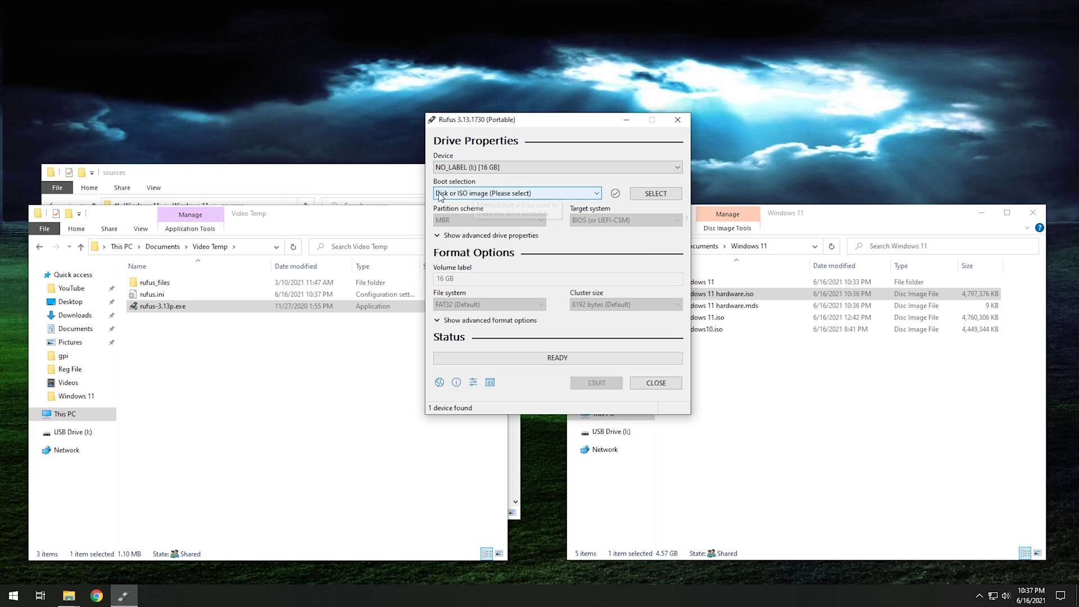
left_click(646, 193)
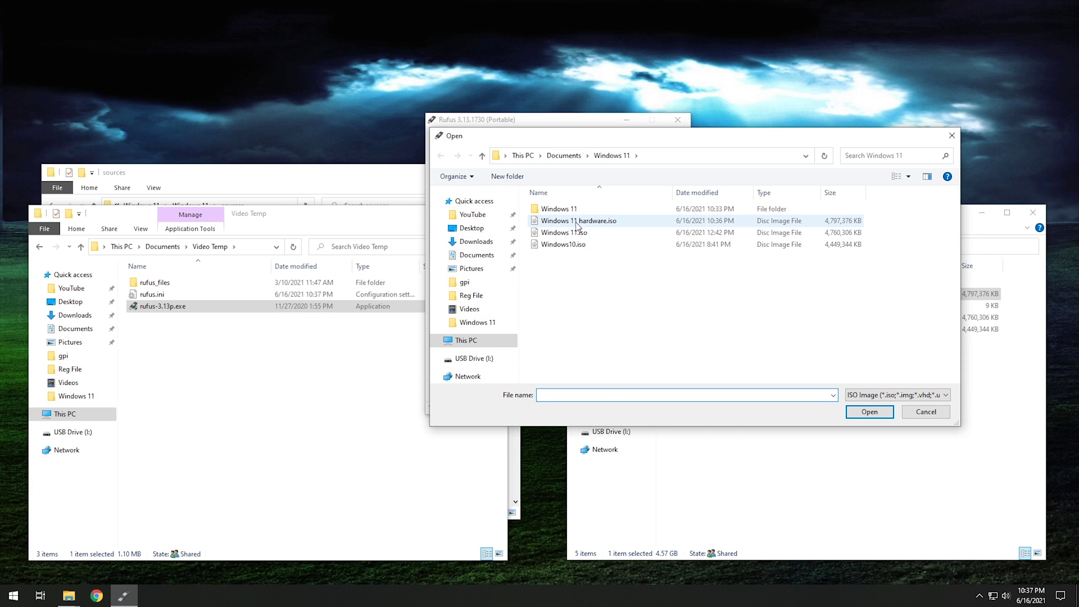
left_click(574, 224)
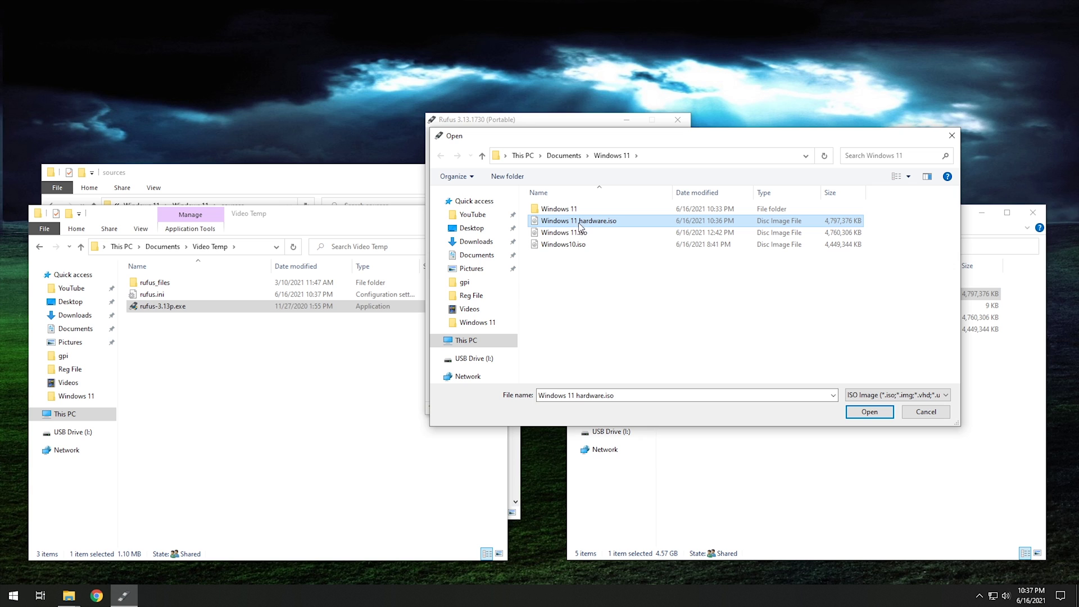
left_click(859, 414)
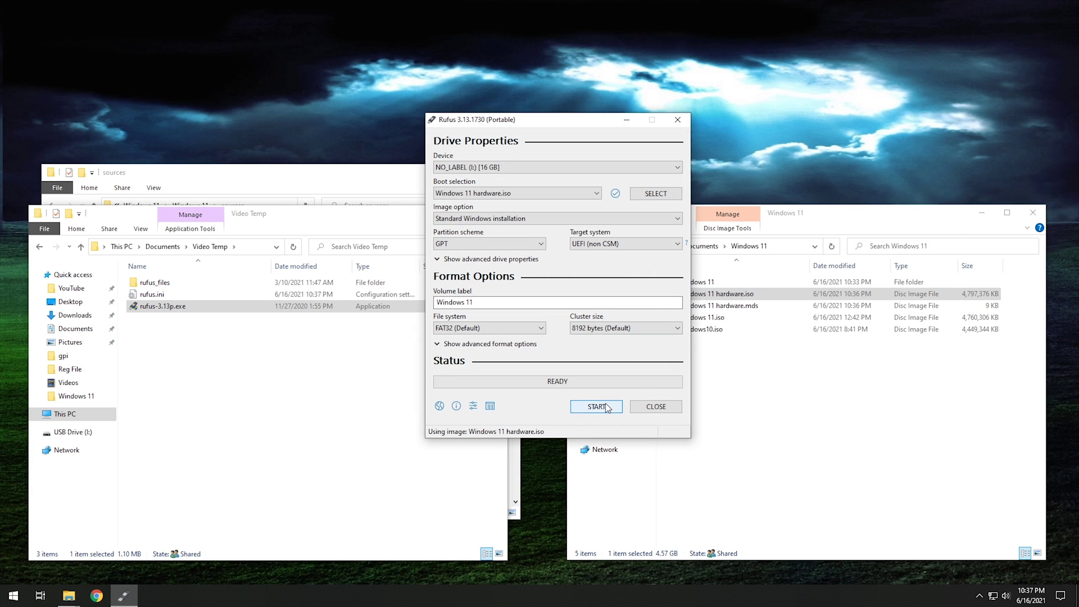
left_click(606, 408)
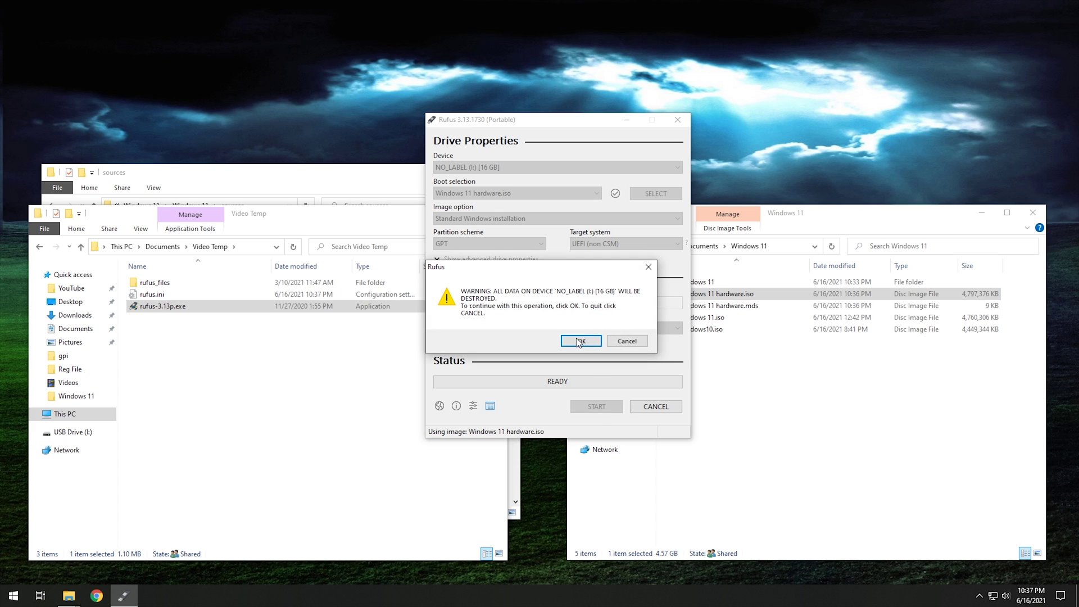
left_click(578, 342)
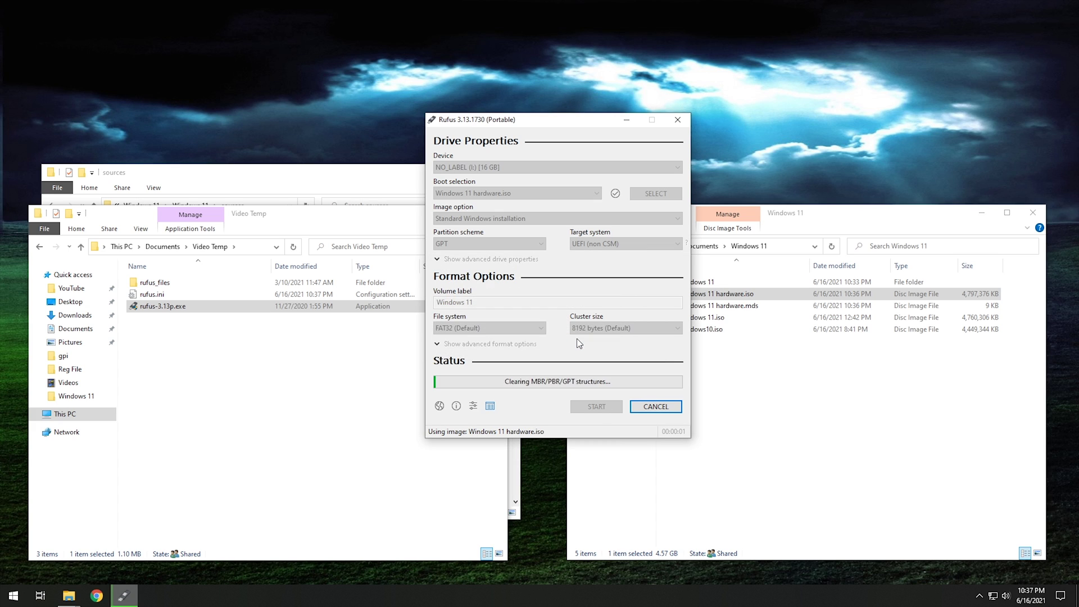